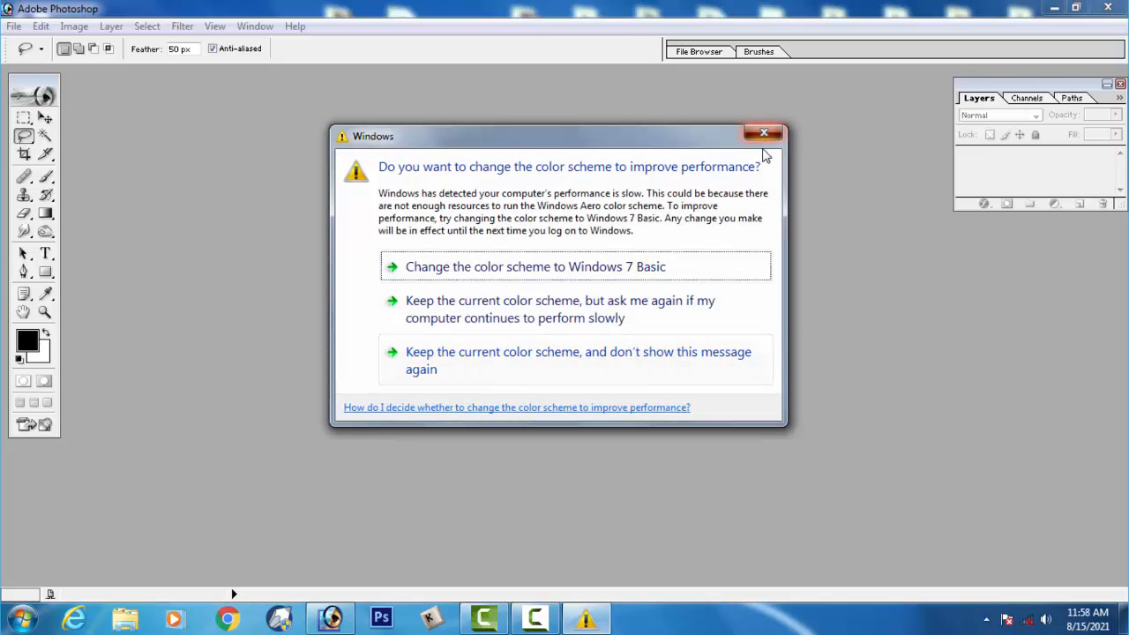
Dismiss the Windows colour scheme prompt and set up a new document 15 inches wide and 10 inches high.
left_click(764, 134)
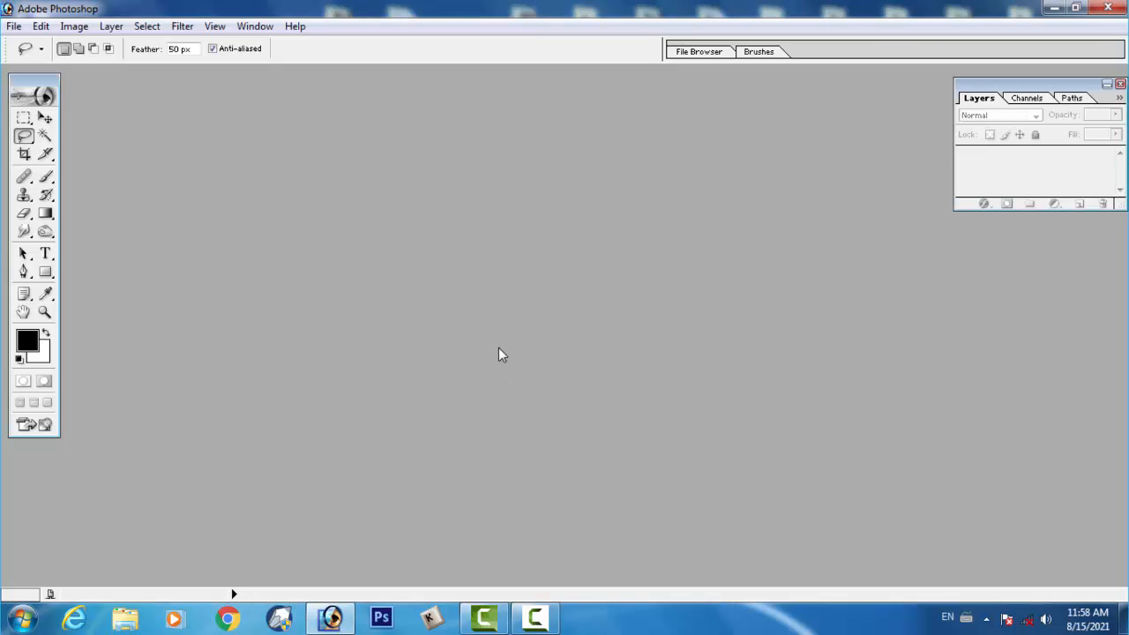
key("ctrl+n")
left_click(513, 273)
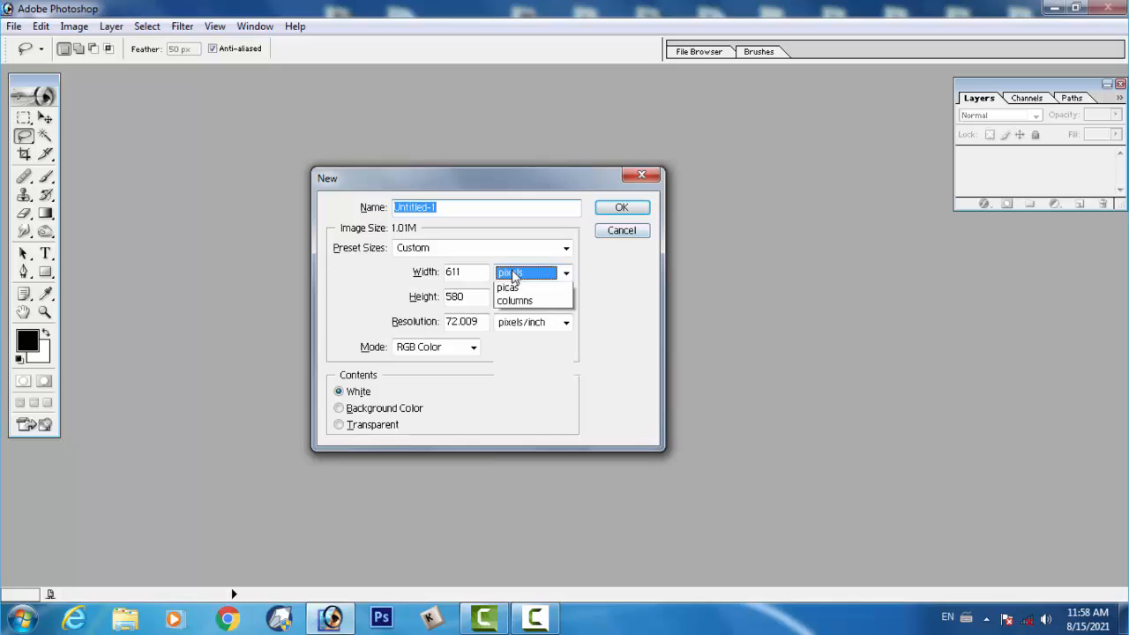
left_click(516, 297)
left_click(524, 297)
left_click(527, 326)
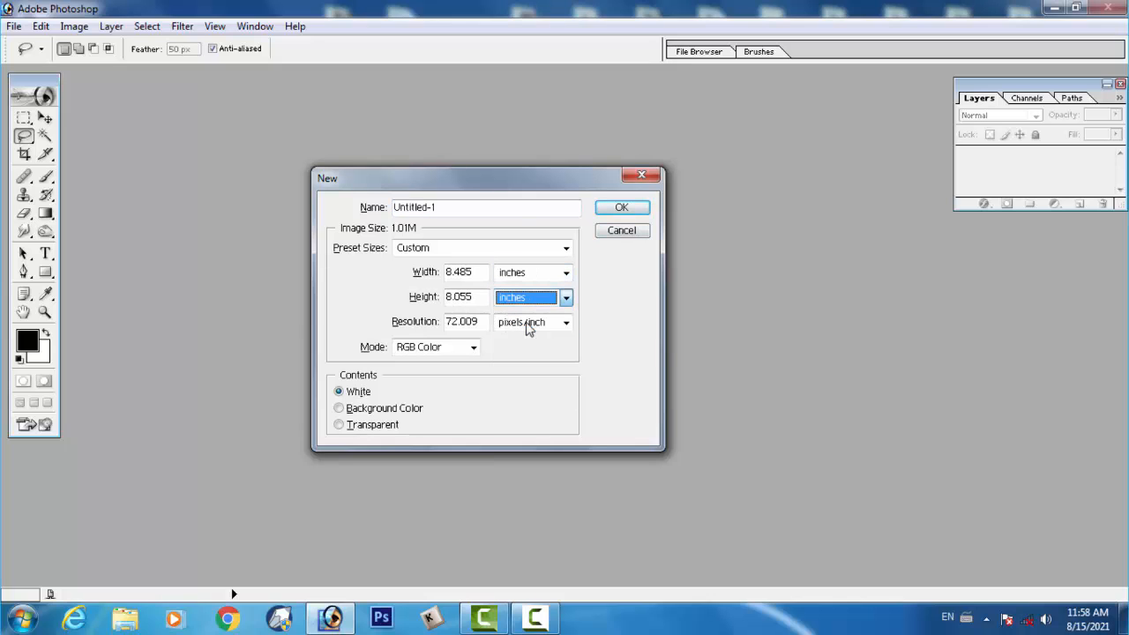
double_click(459, 273)
type("15")
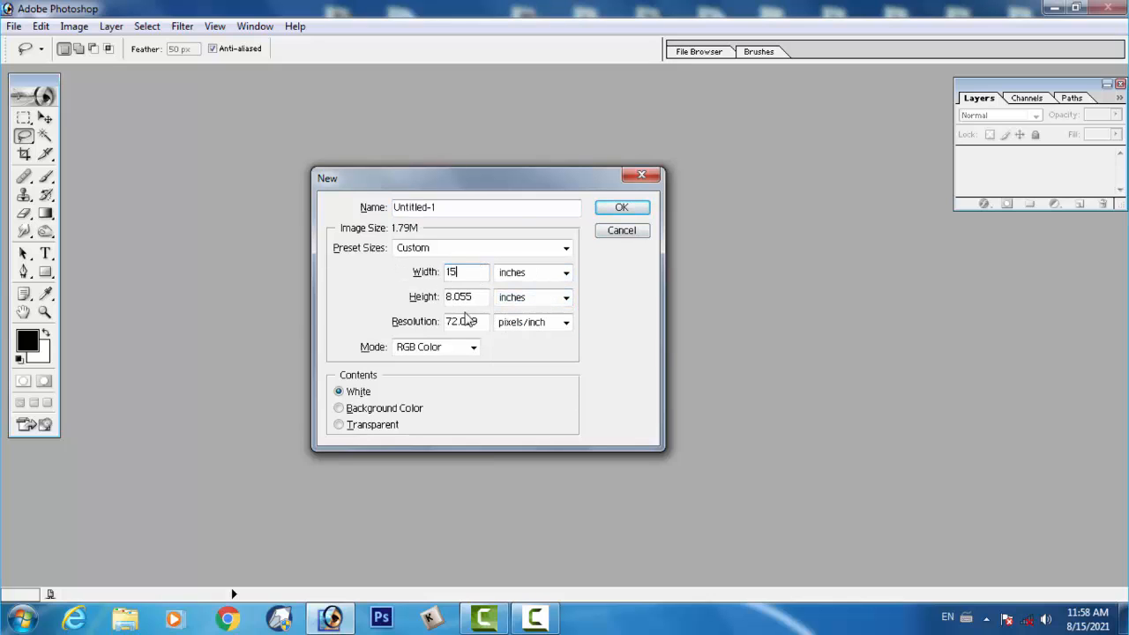
double_click(460, 297)
type("10")
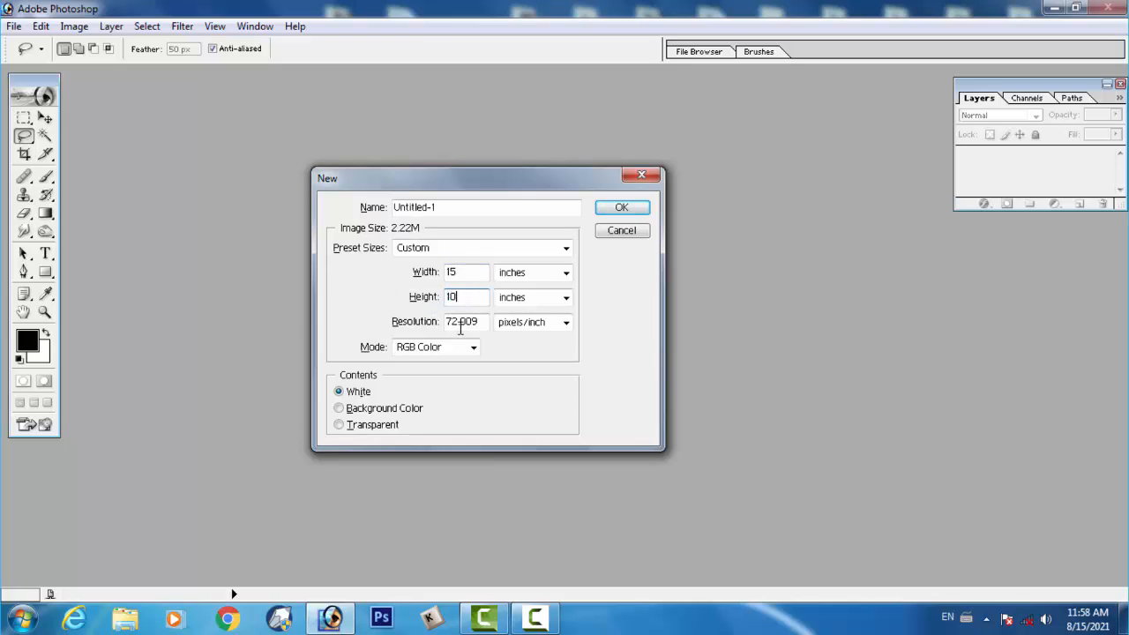
Set the new document to 300 pixels/inch and CMYK Color, create it, and maximize its window.
double_click(467, 322)
type("300")
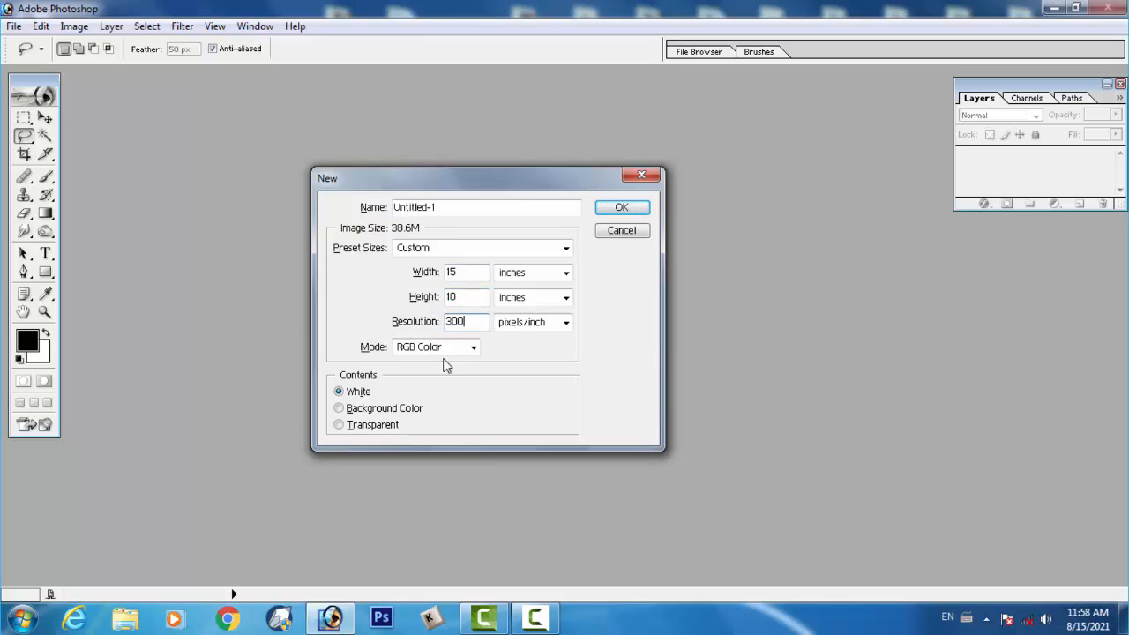
left_click(447, 349)
left_click(449, 405)
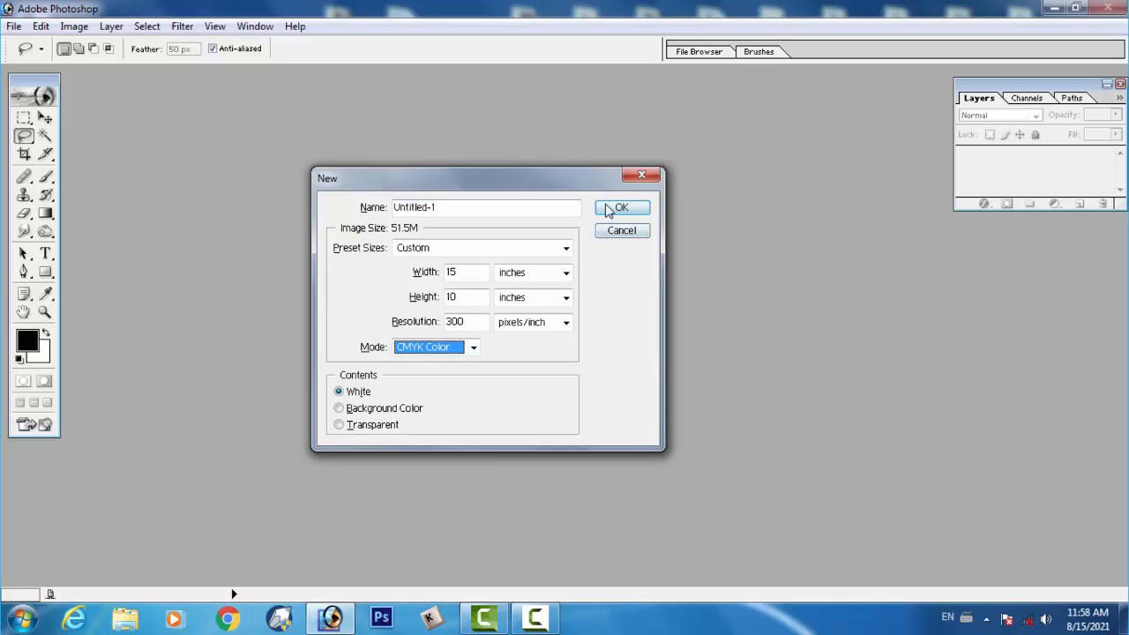
left_click(620, 208)
double_click(379, 104)
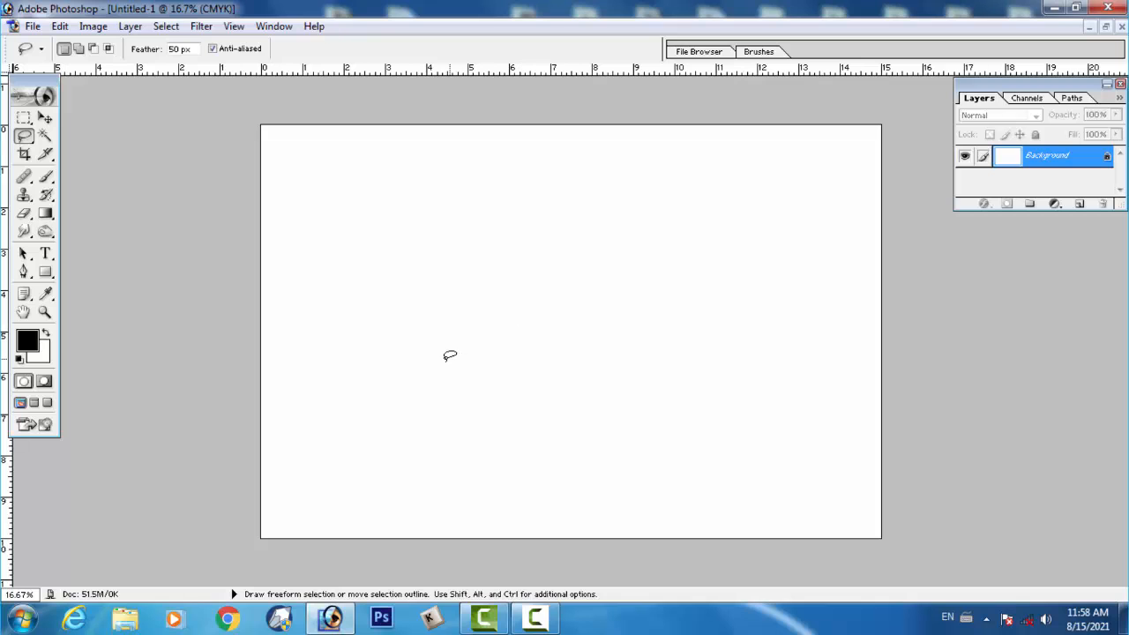
Open the photo 8amala_paul.jpg from the ACTREES folder.
key("ctrl+o")
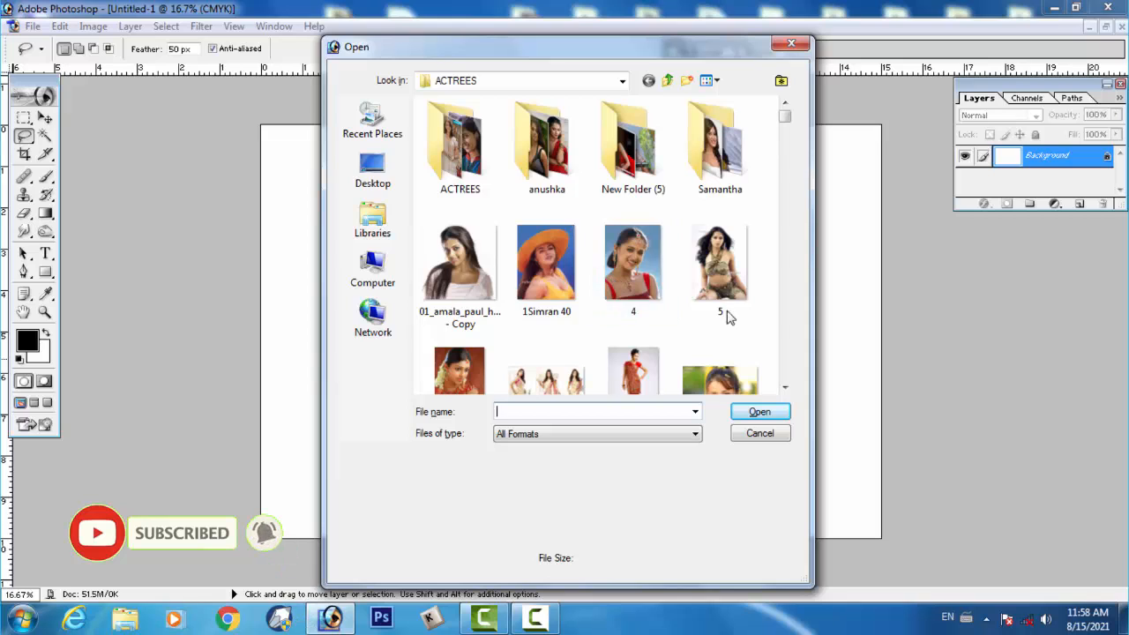
mouse_move(628, 278)
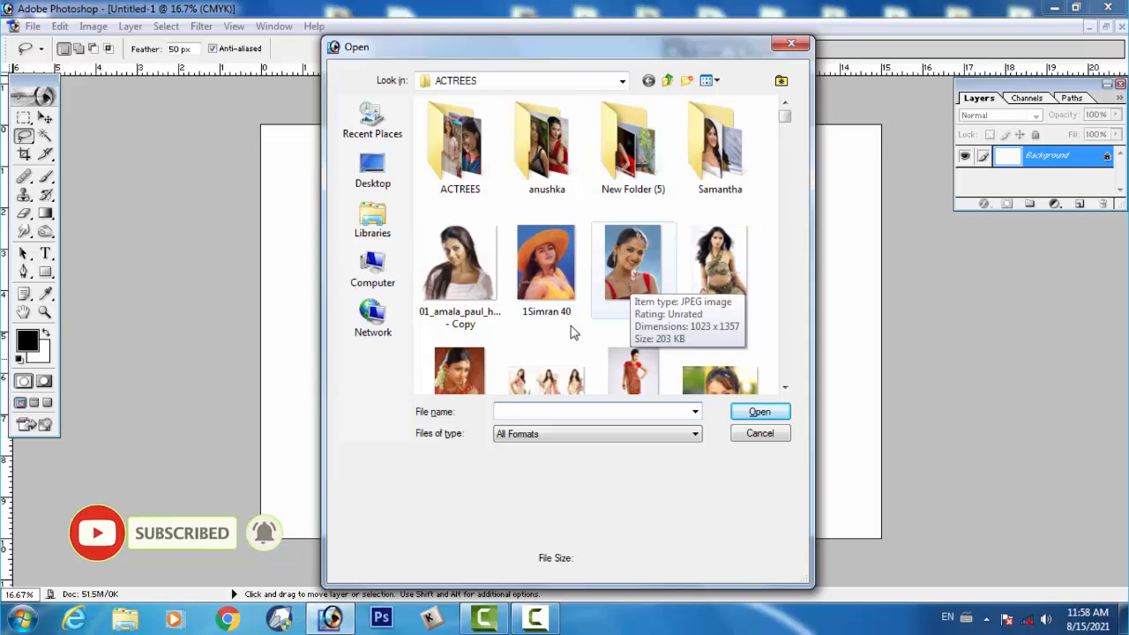
left_click(459, 370)
left_click(760, 413)
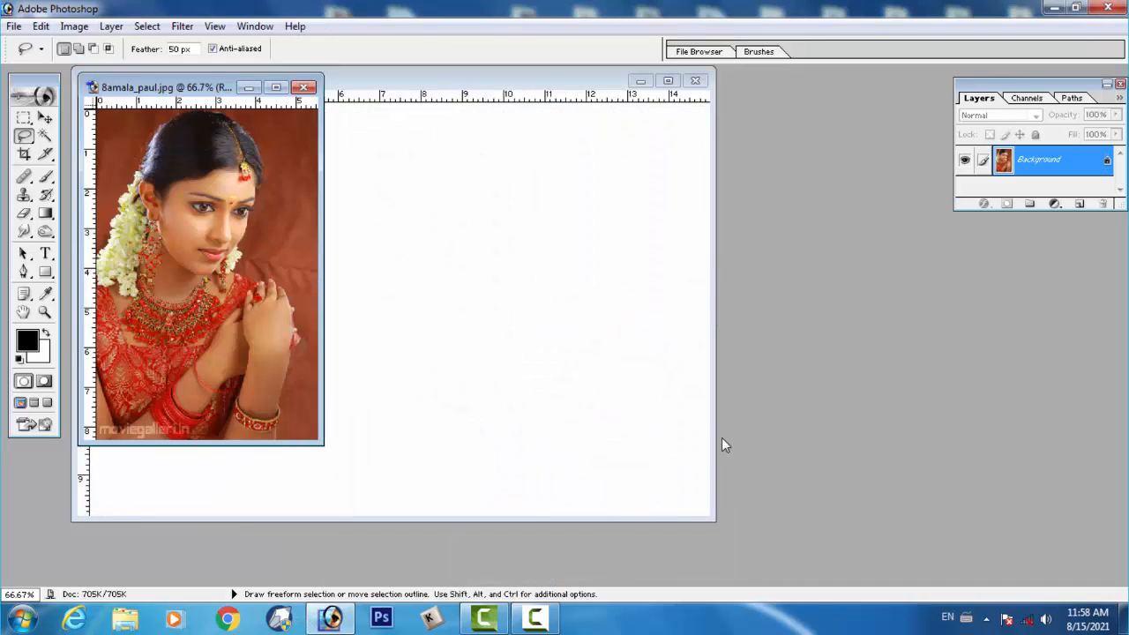
Copy the photo into the blank document, close the original image, maximize the document, and move the photo toward the upper-left canvas area.
key("v")
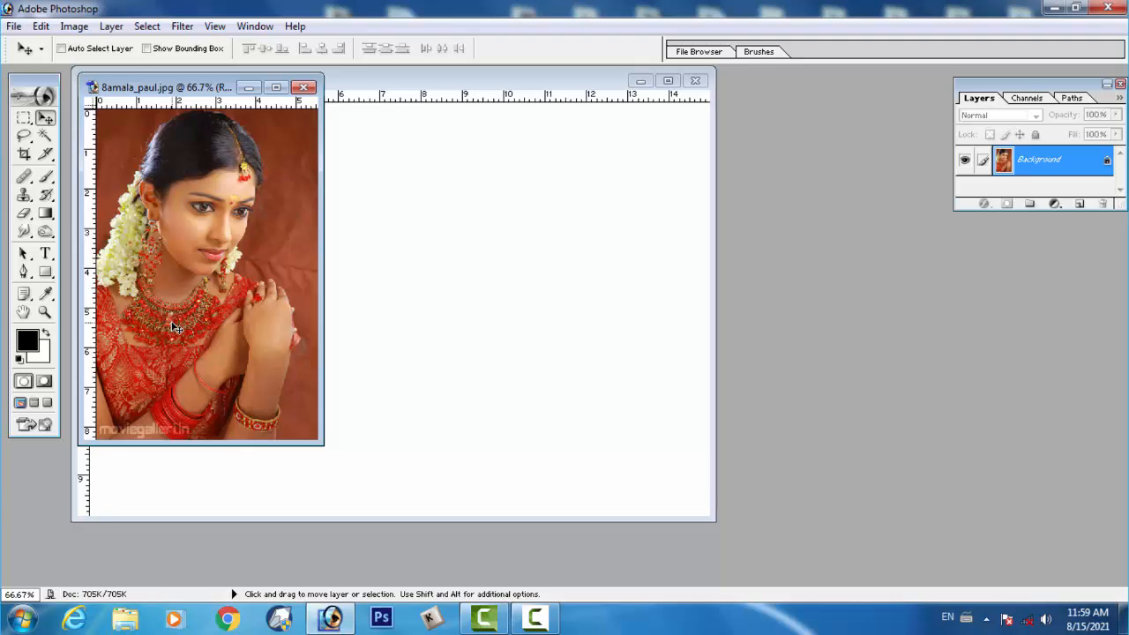
left_click_drag(174, 327, 393, 355)
left_click_drag(357, 81, 485, 121)
left_click(300, 88)
left_click(303, 88)
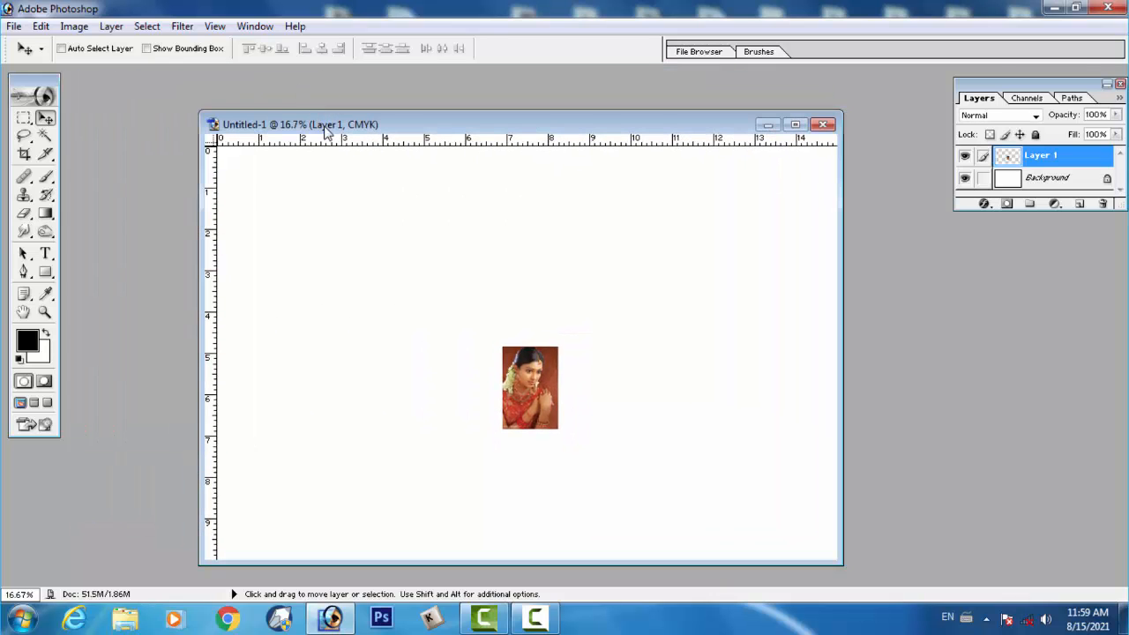
double_click(327, 127)
left_click_drag(578, 392, 374, 269)
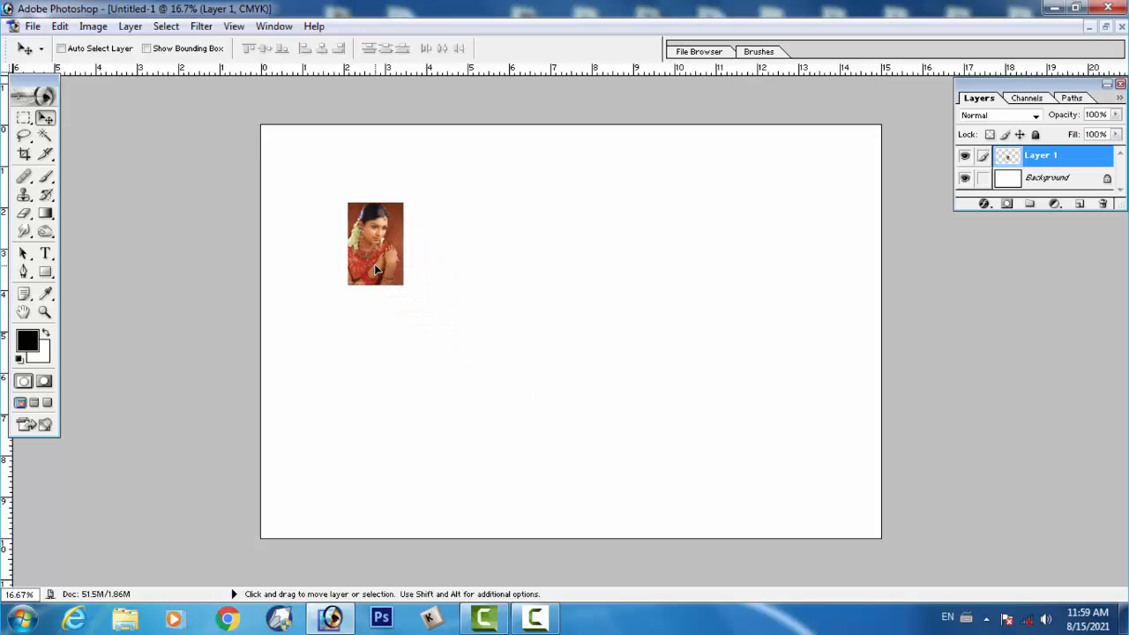
Scale the photo to about 329% and duplicate it twice to form a horizontal row of three.
key("ctrl+t")
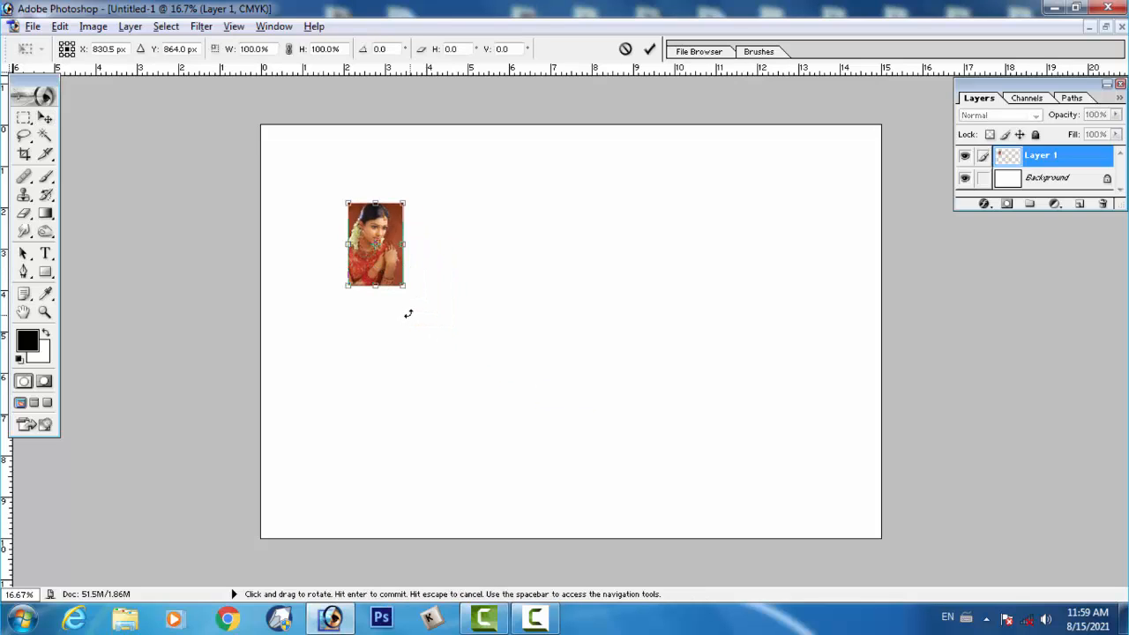
left_click_drag(405, 283, 469, 381)
left_click_drag(420, 335, 440, 380)
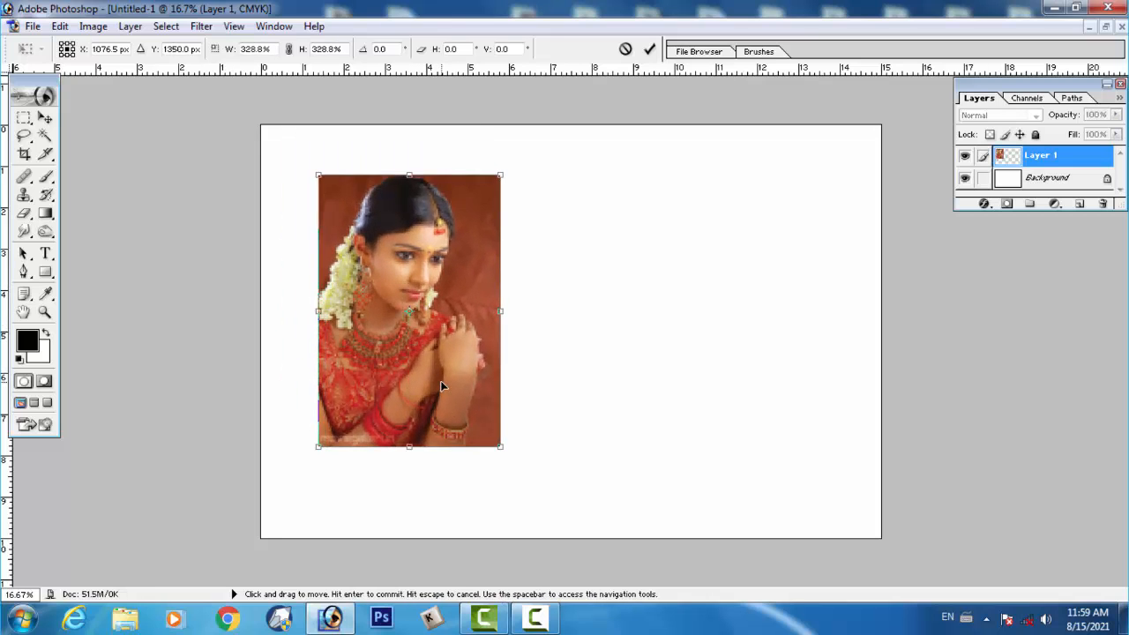
key("Return")
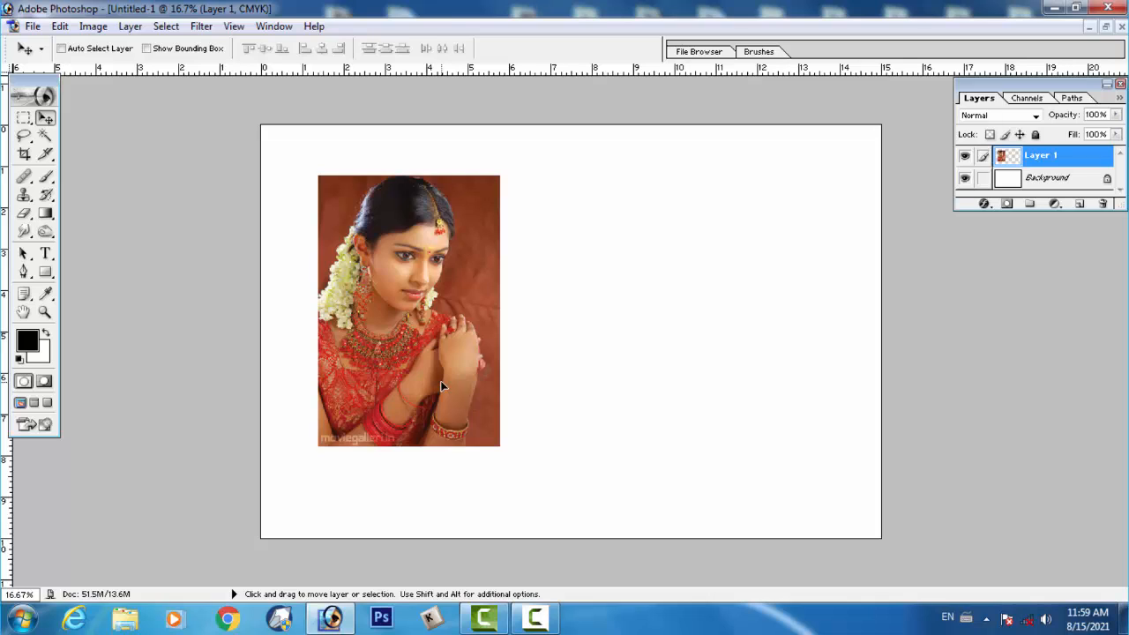
key("alt")
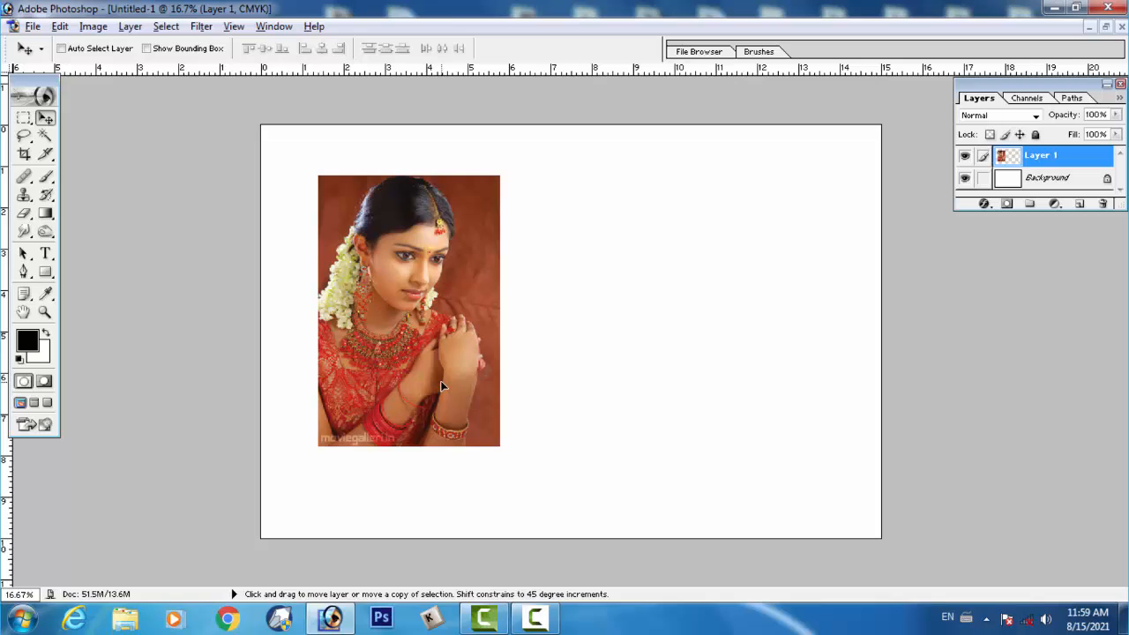
left_click_drag(440, 380, 819, 384)
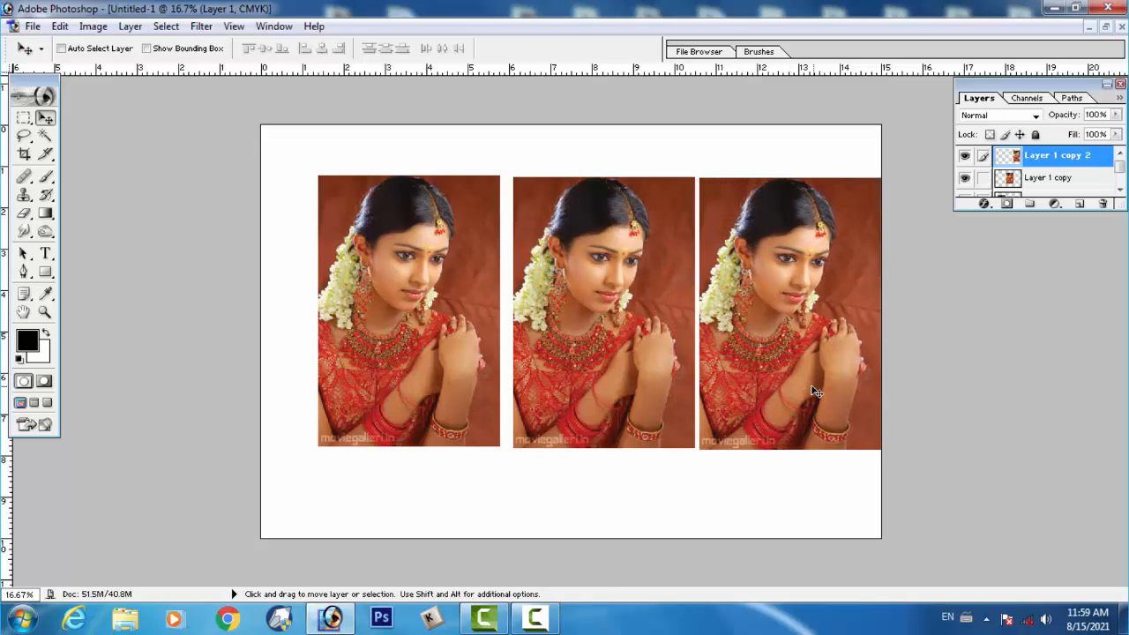
Toggle the links between the three photo layers and nudge the rightmost photo slightly down.
right_click(469, 339, "shift")
left_click(514, 350, "shift")
right_click(586, 347, "shift")
left_click(626, 361, "shift")
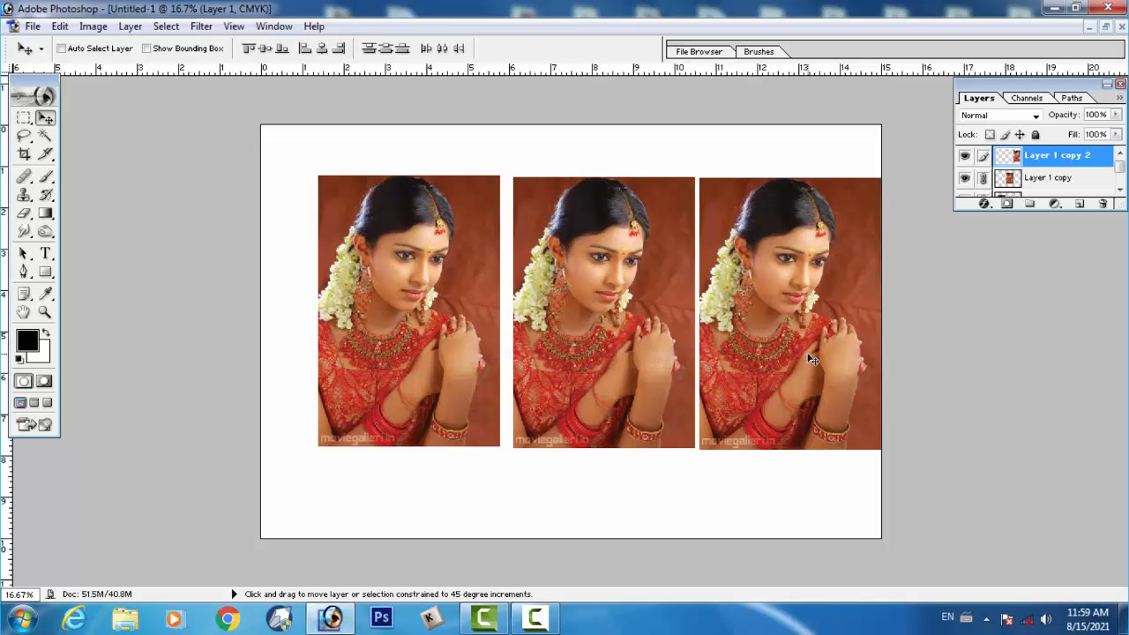
right_click(808, 354, "shift")
left_click(830, 367, "shift")
mouse_move(824, 368)
left_mouse_down()
mouse_move(801, 376)
mouse_move(823, 363)
mouse_move(794, 354)
mouse_move(826, 355)
left_mouse_up()
right_click(808, 336, "shift")
left_click(819, 350, "shift")
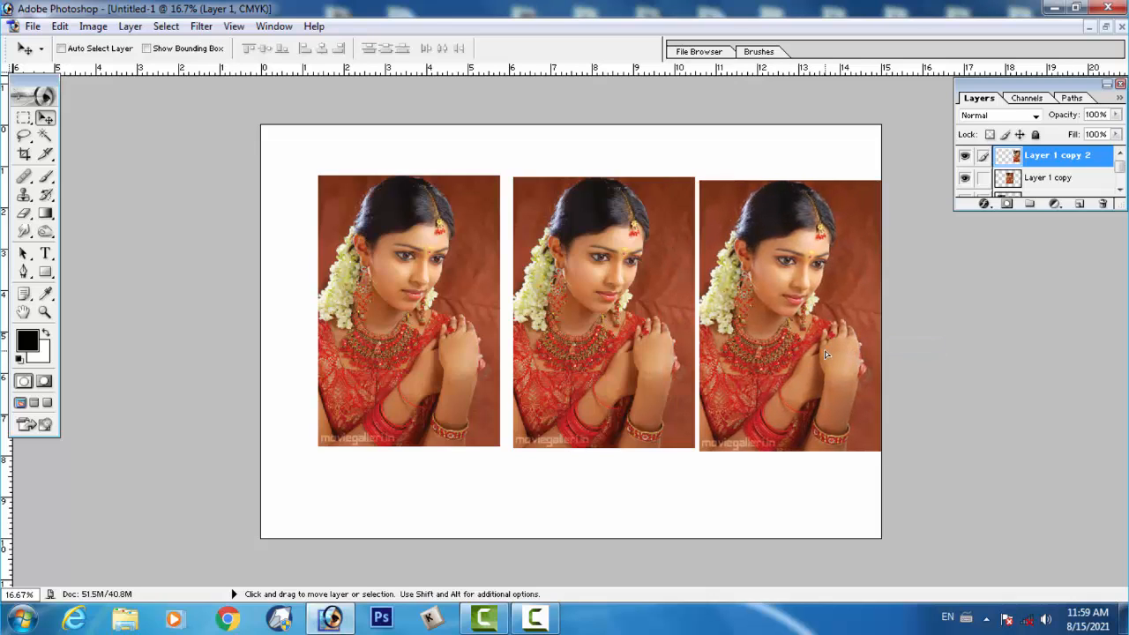
Link the first and middle photo layers to the rightmost one and move the whole row slightly left.
right_click(582, 323, "shift")
left_click(617, 334, "shift")
right_click(374, 349, "shift")
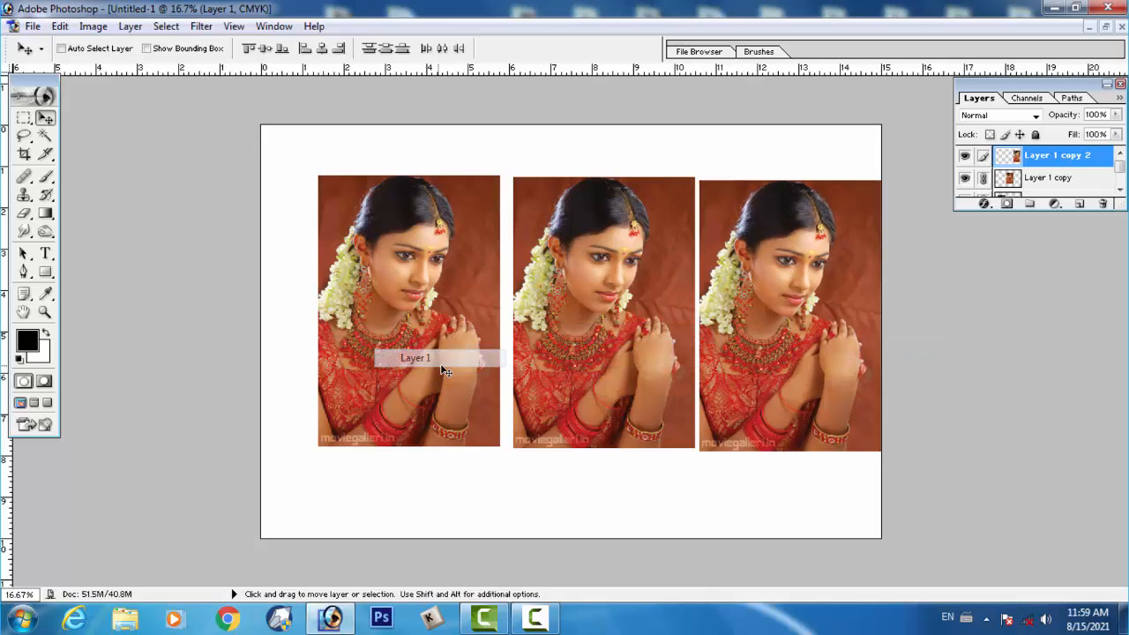
left_click(441, 364, "shift")
left_click_drag(441, 365, 423, 364)
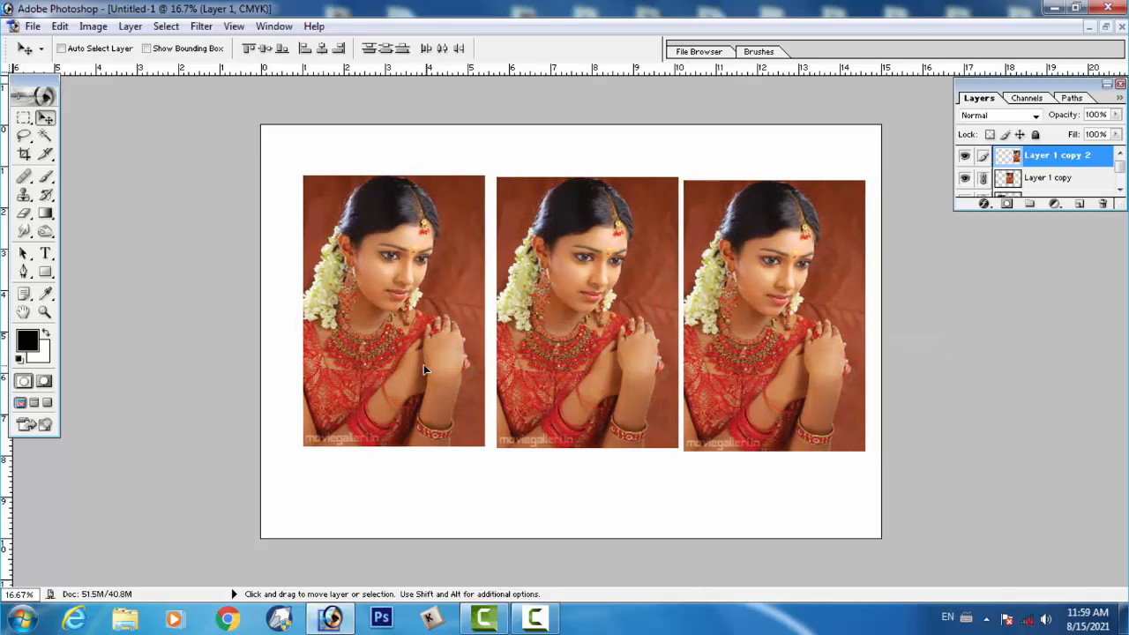
Align the three linked photos vertically, distribute them evenly across the row, and shift the row slightly down and left.
left_click(264, 49)
left_click(434, 49)
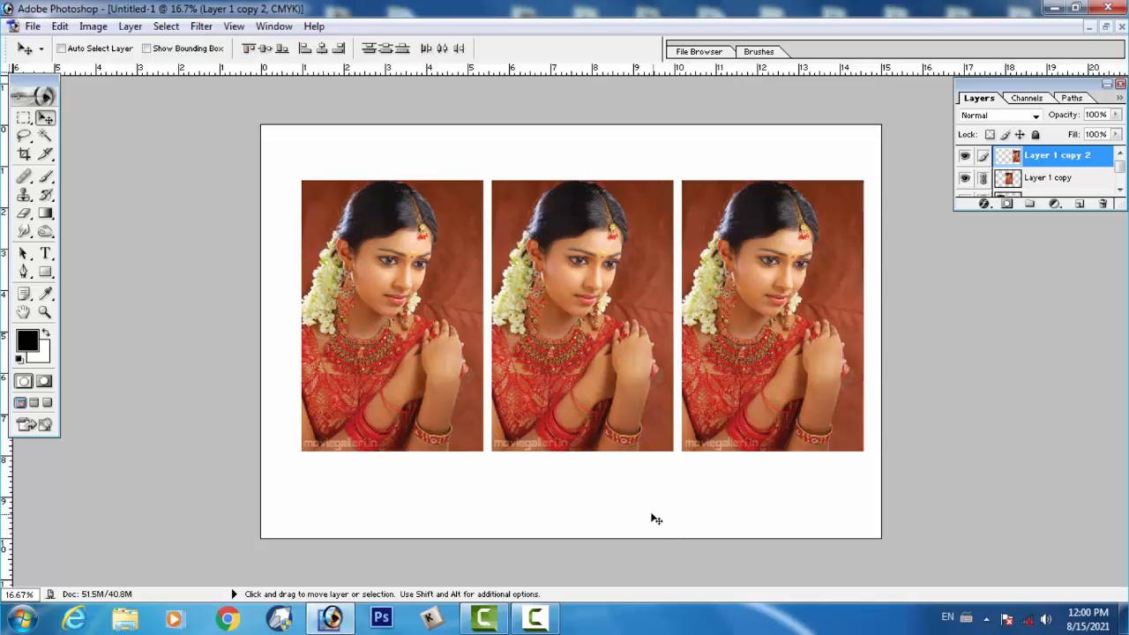
left_click_drag(607, 403, 603, 407)
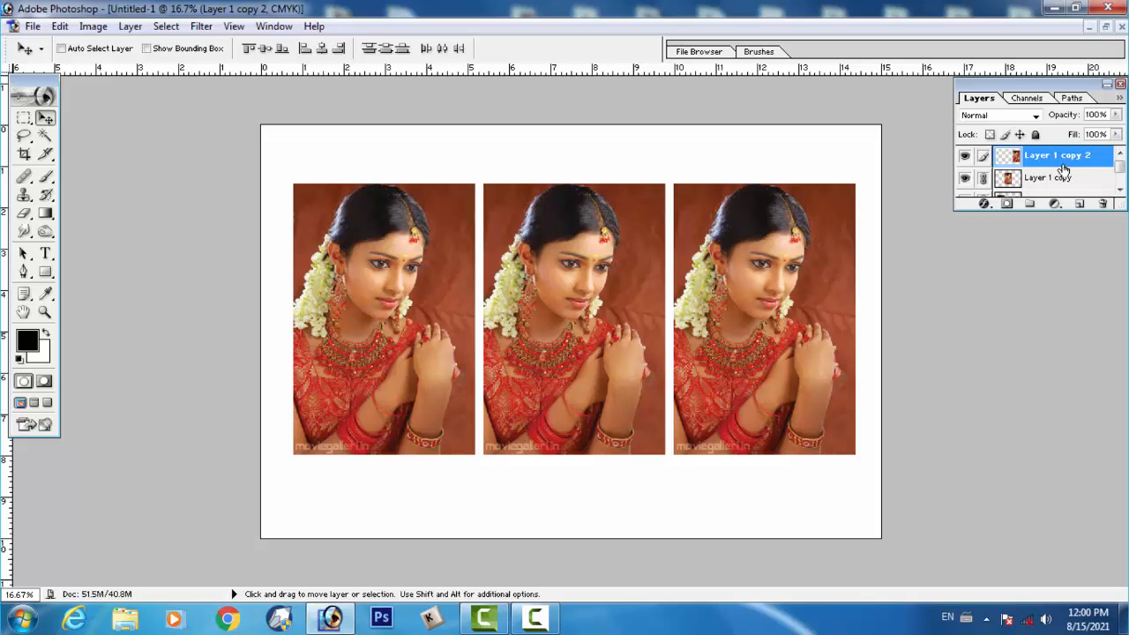
Delete the three photo layers and start a text layer in the left half of the empty canvas.
left_click_drag(1060, 163, 1106, 203)
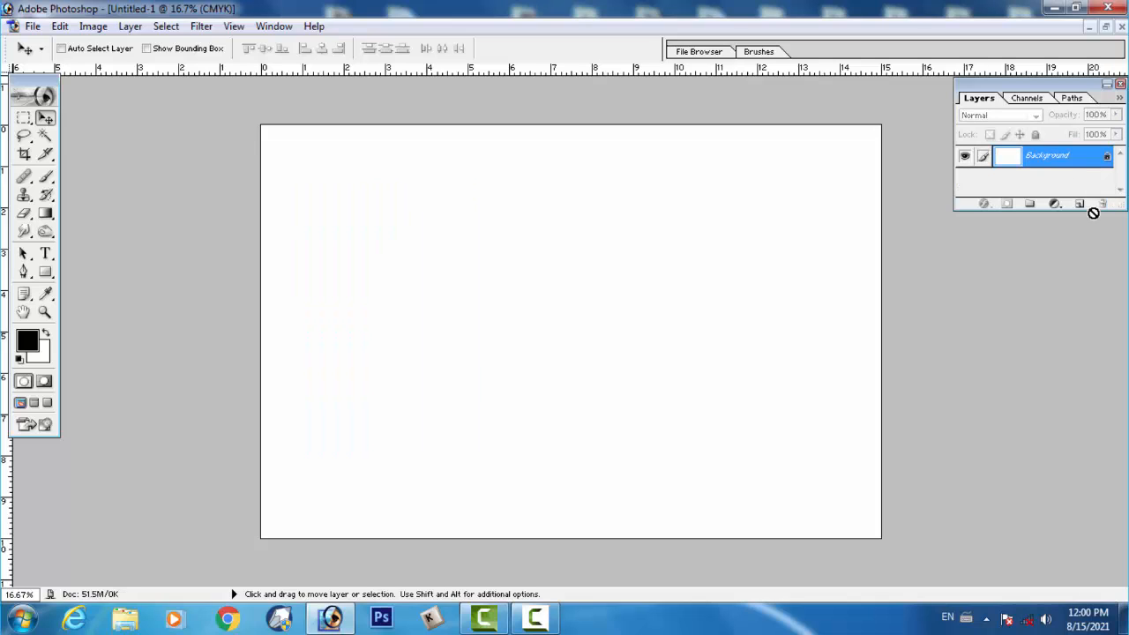
key("t")
left_click(447, 320)
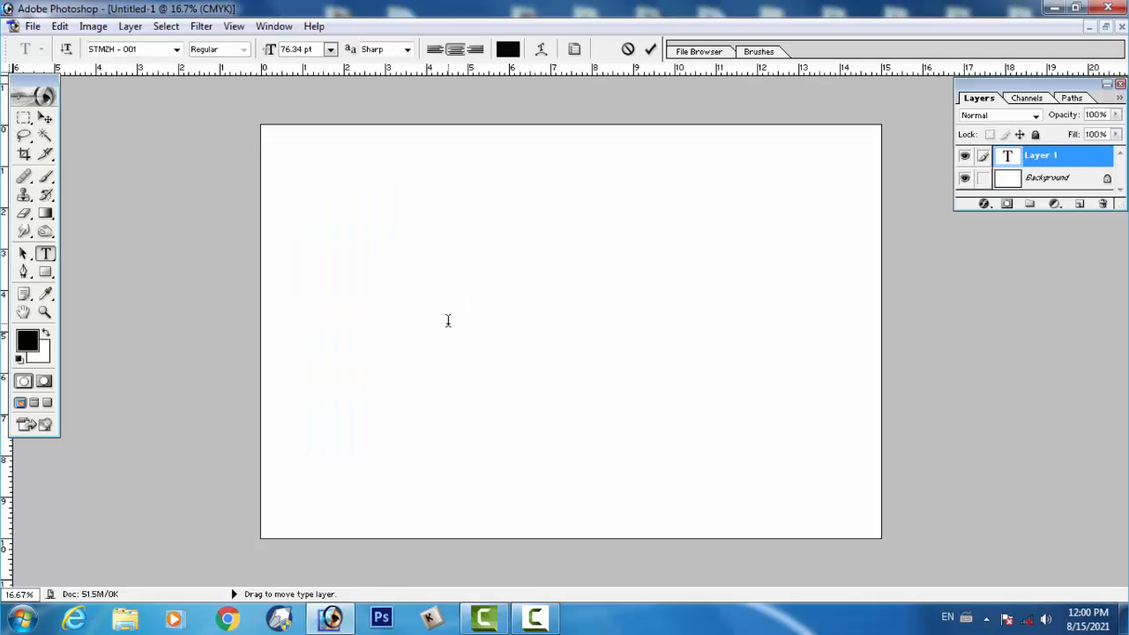
type("விழிஷ்")
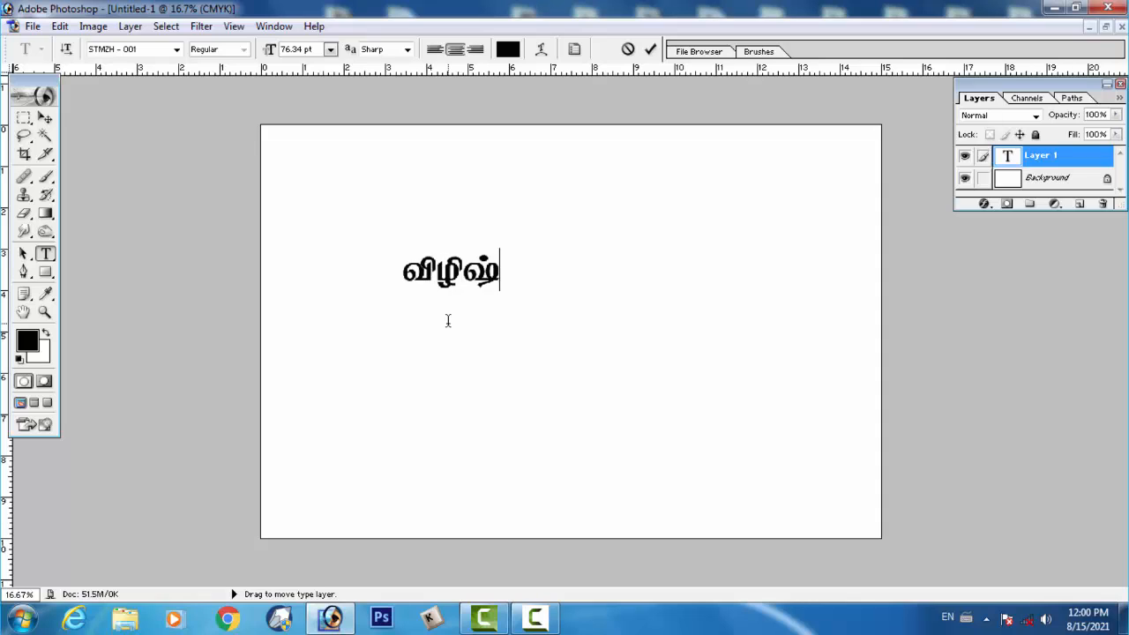
key("BackSpace")
key("BackSpace")
key("BackSpace")
key("BackSpace")
key("BackSpace")
key("BackSpace")
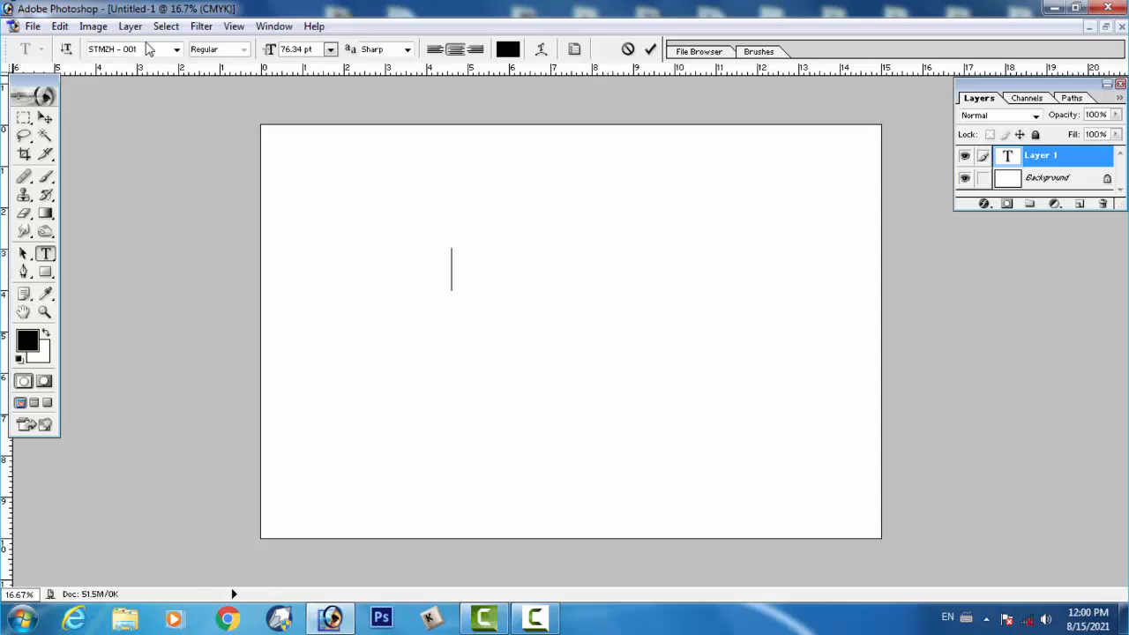
Set the font of the text layer to Arial.
left_click(144, 49)
type("Ar")
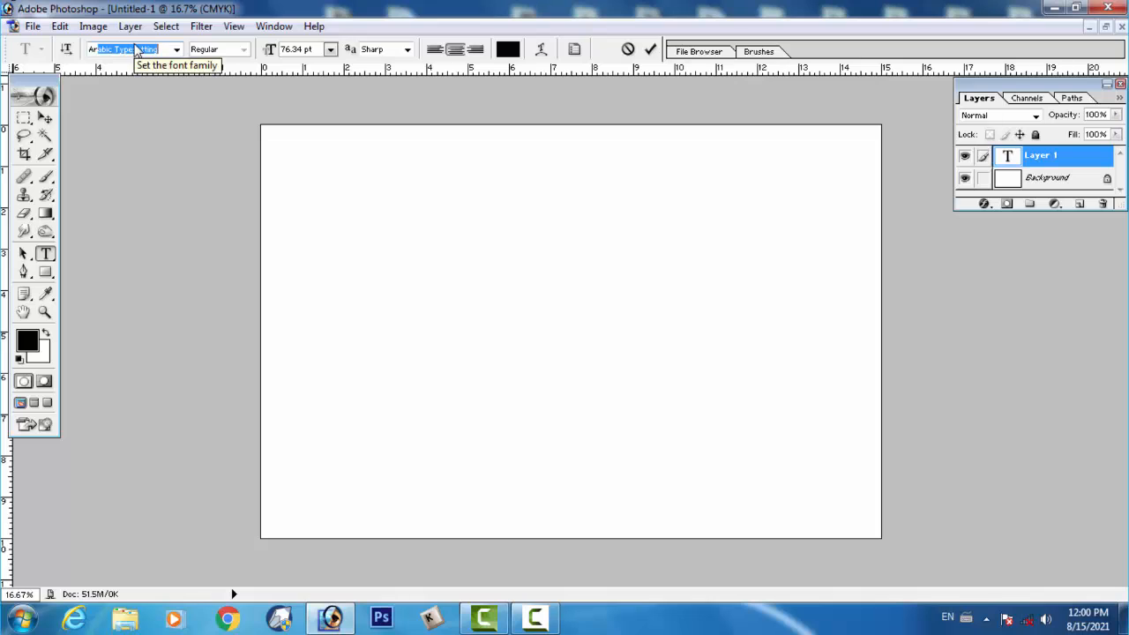
type("ial")
key("Return")
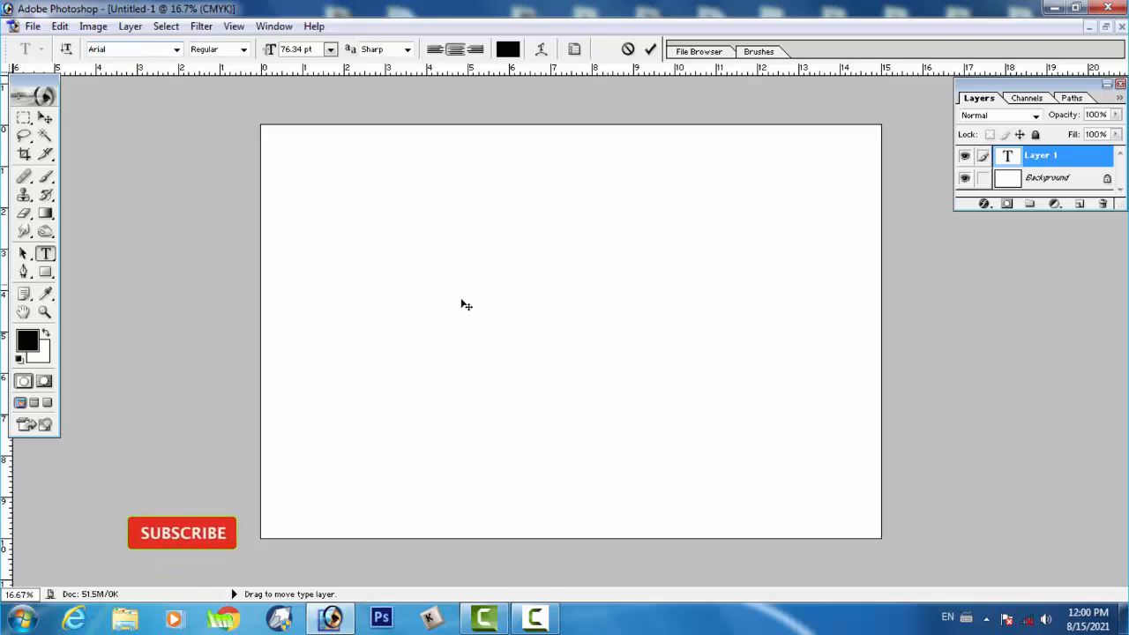
type("RA")
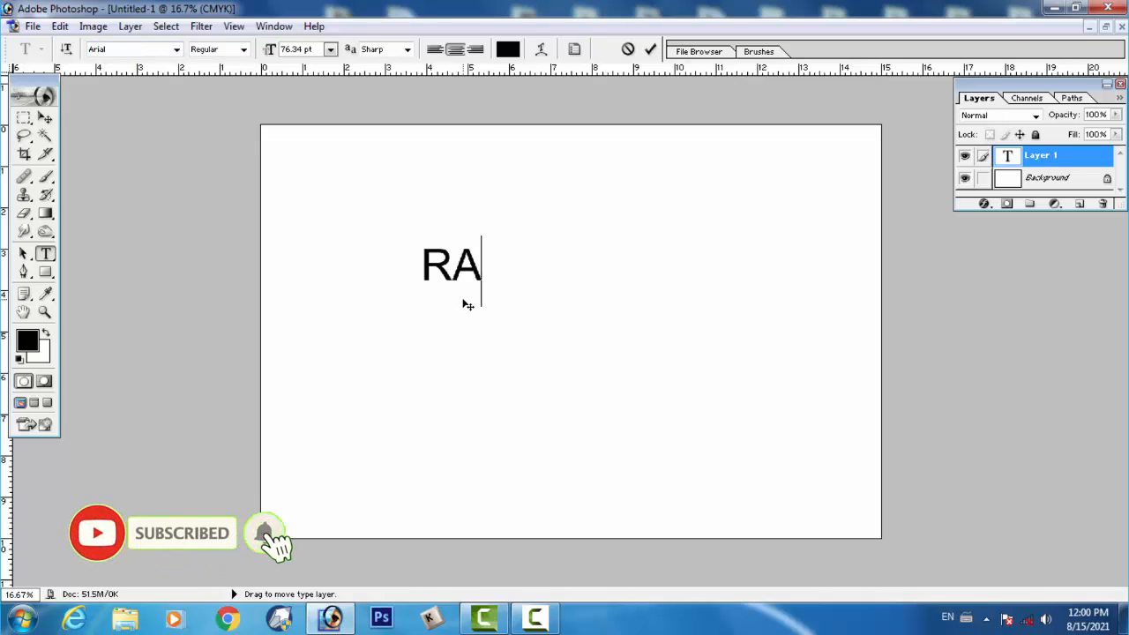
key("BackSpace")
key("BackSpace")
type("SAL")
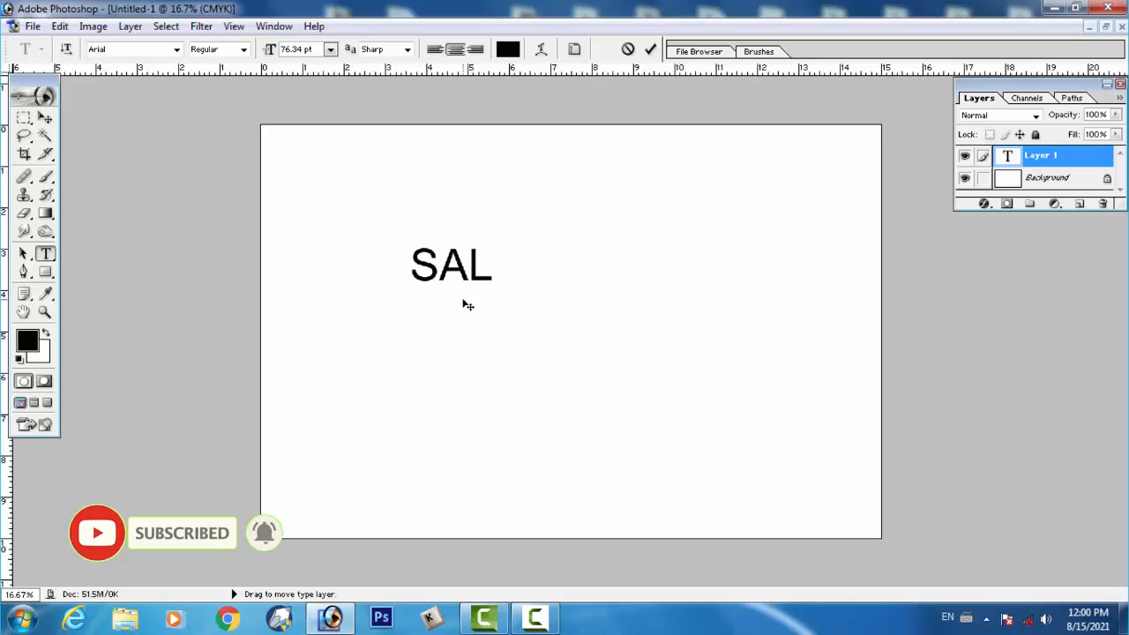
key("BackSpace")
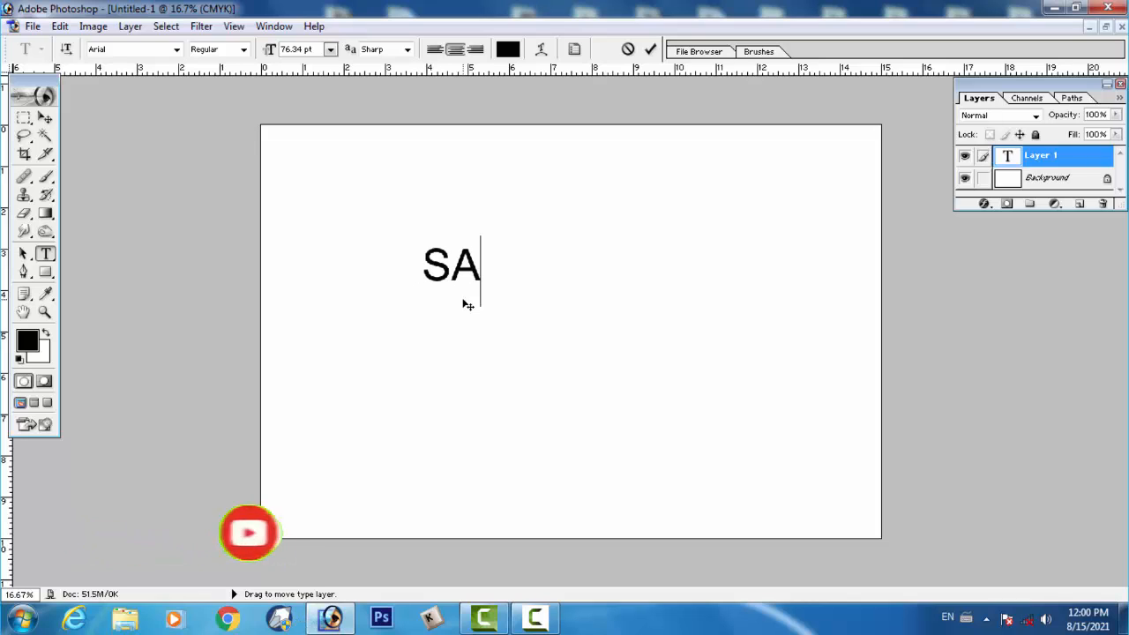
key("BackSpace")
key("BackSpace")
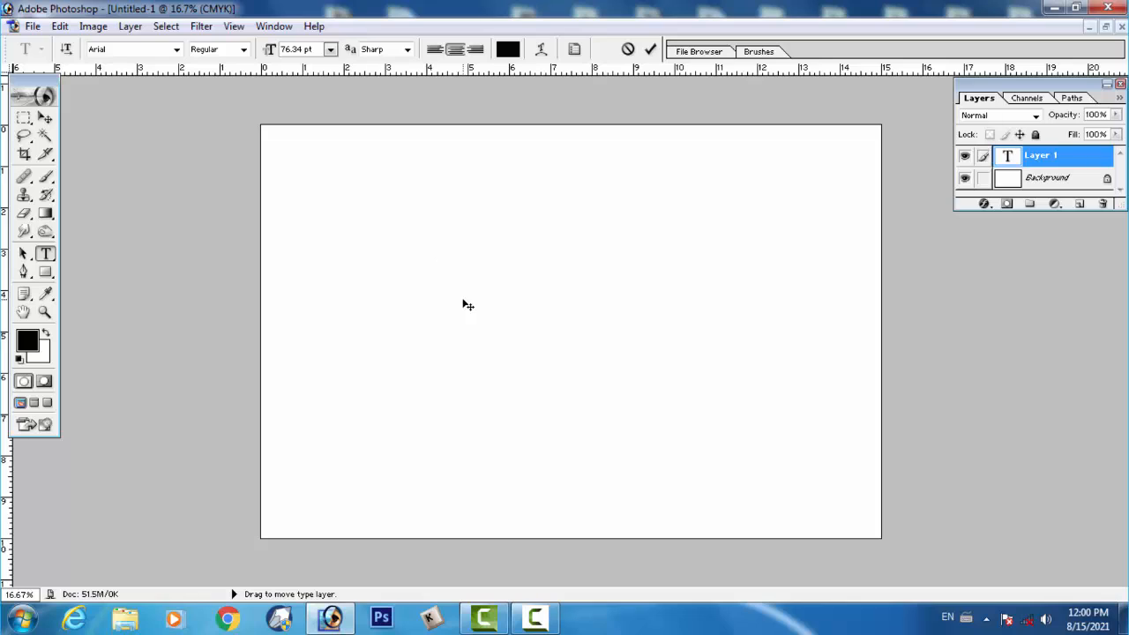
Enter the text INDIA, scale it proportionally to about 368%, and position it near the middle of the canvas.
type("INDIA")
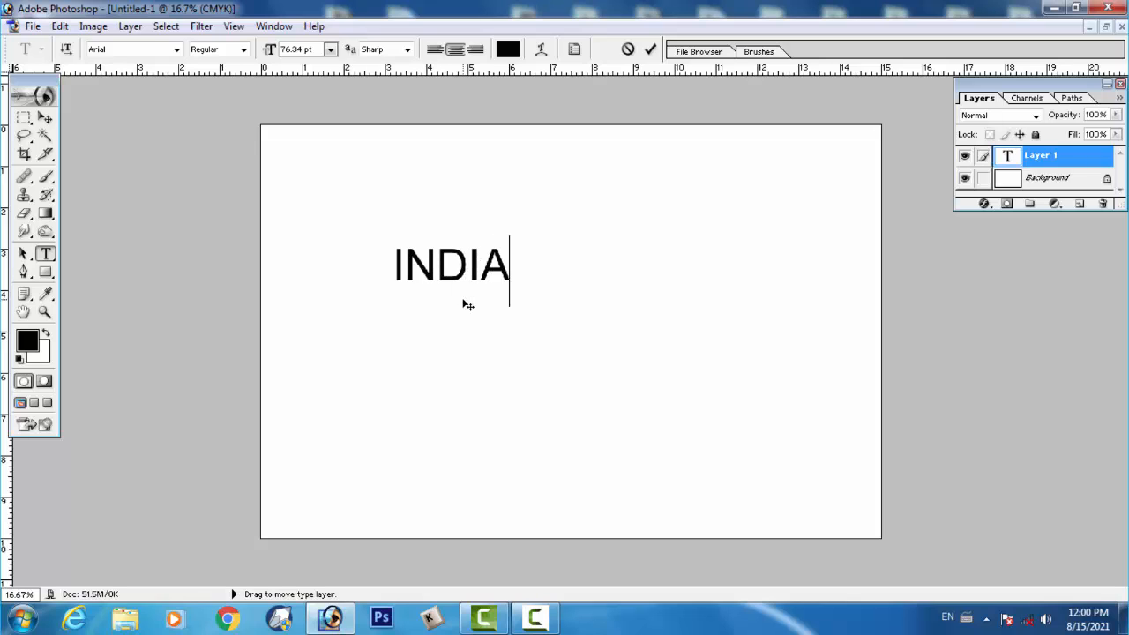
key("ctrl+Return")
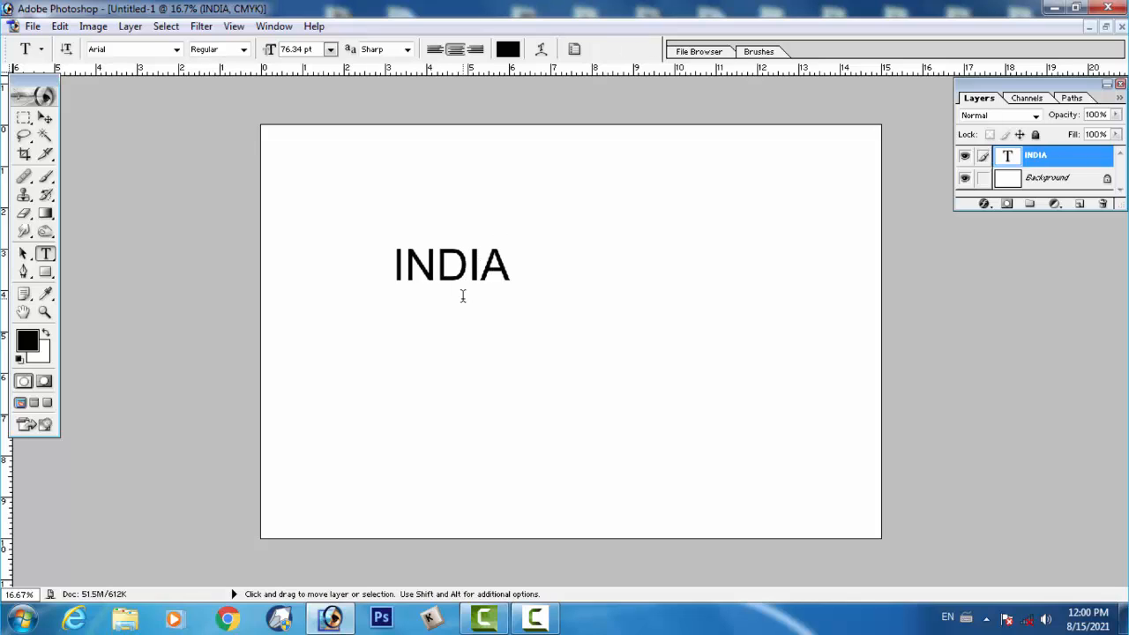
key("ctrl+t")
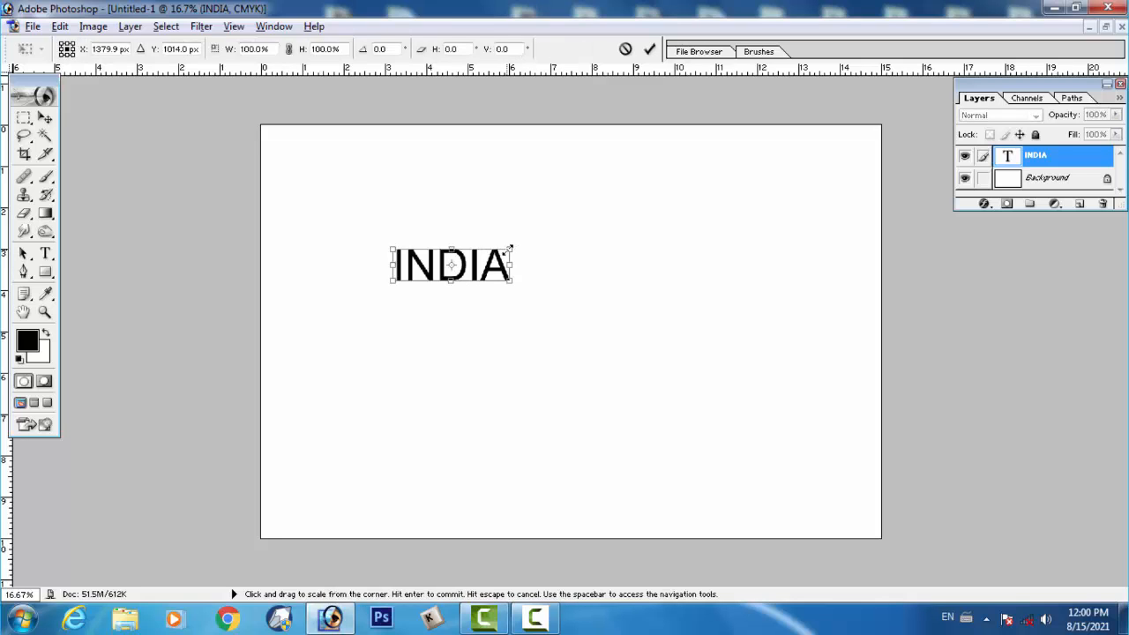
left_click_drag(509, 249, 653, 181)
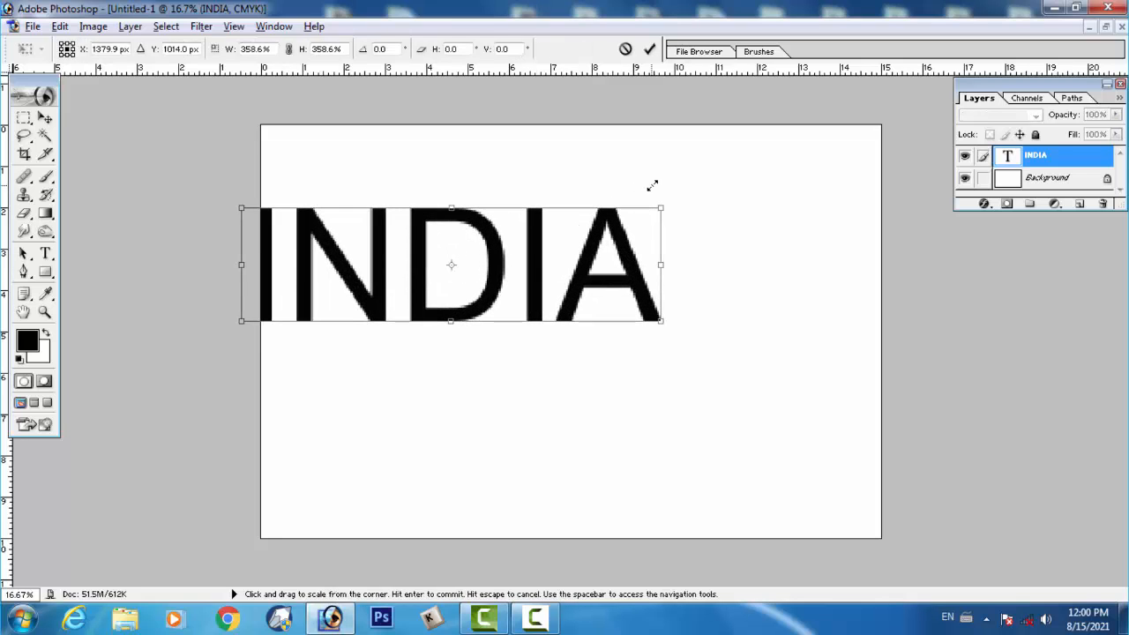
left_click_drag(602, 335, 721, 397)
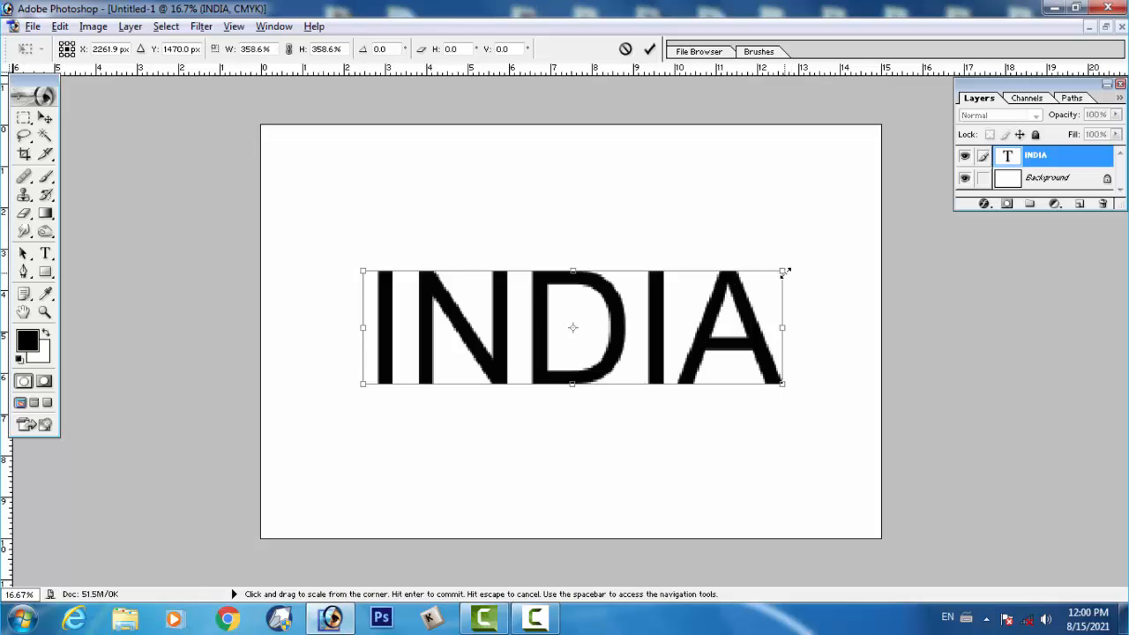
left_click_drag(784, 272, 810, 253)
mouse_move(813, 252)
left_mouse_down()
mouse_move(612, 369)
mouse_move(708, 279)
mouse_move(696, 286)
mouse_move(800, 255)
left_mouse_up()
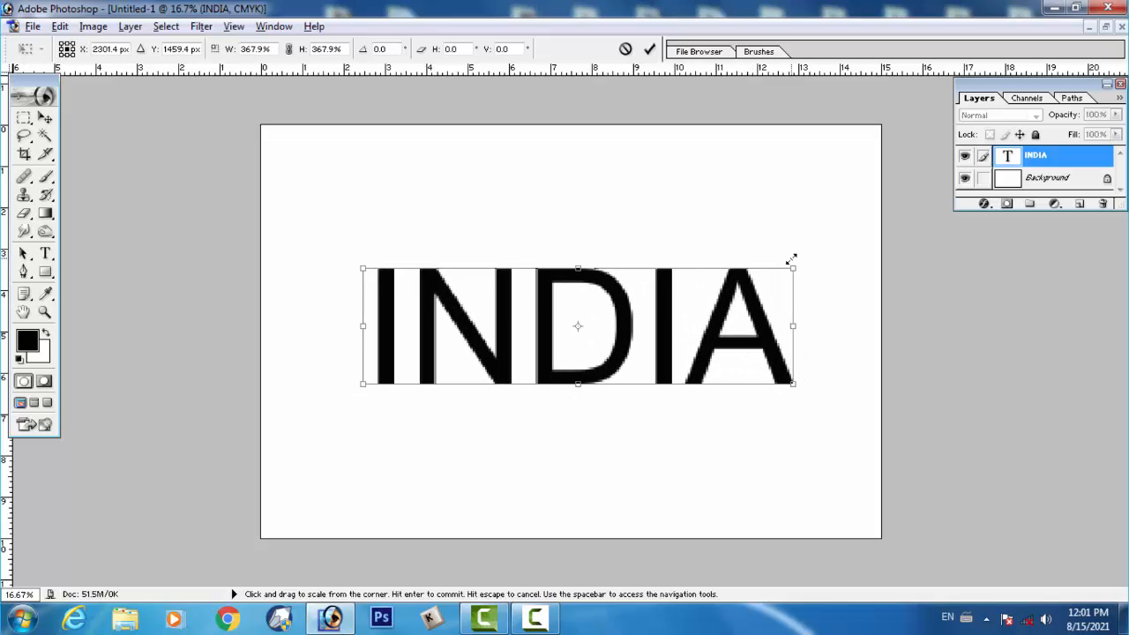
key("Return")
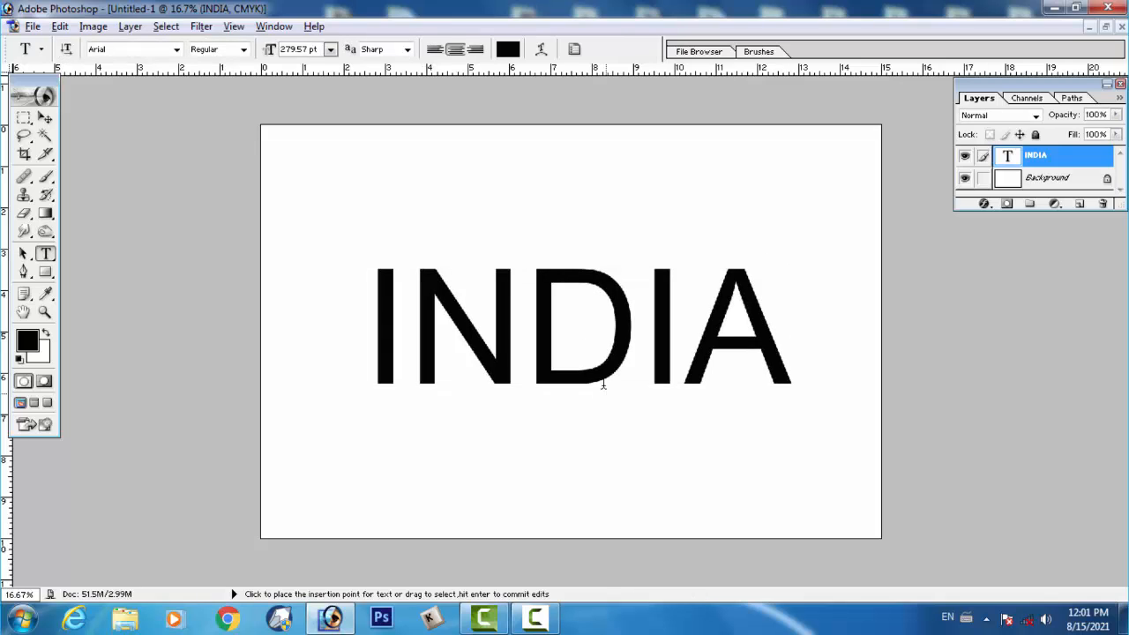
Move the INDIA text near the canvas's upper edge and place a duplicate over it, offset slightly to the left.
key("v")
left_click_drag(600, 391, 573, 276)
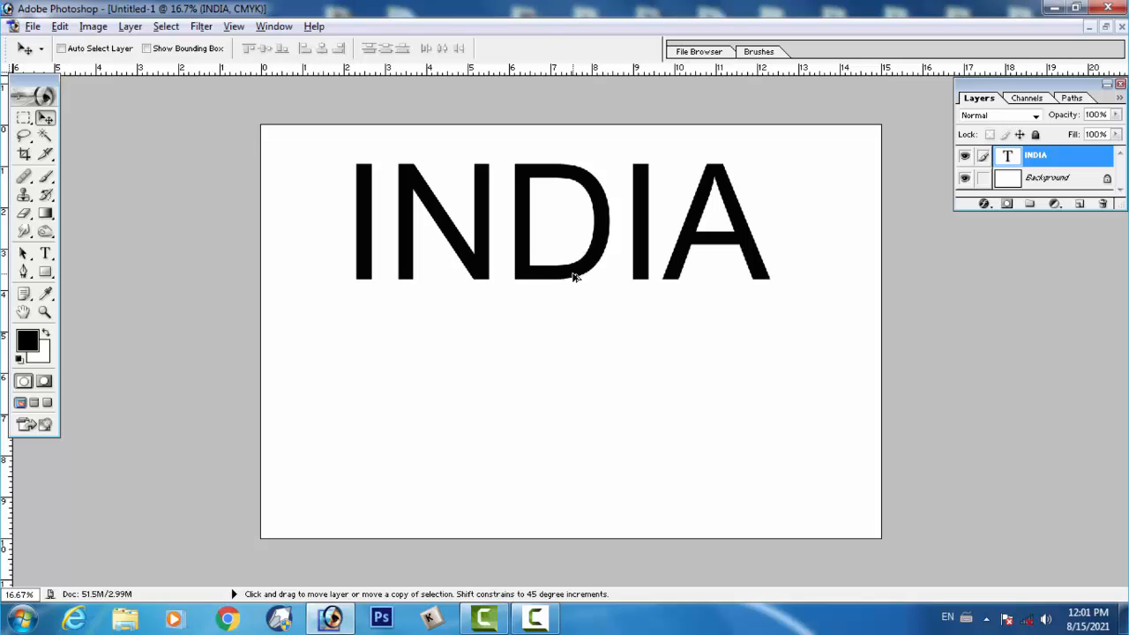
mouse_move(572, 277)
left_mouse_down()
mouse_move(574, 261)
mouse_move(581, 438)
left_mouse_up()
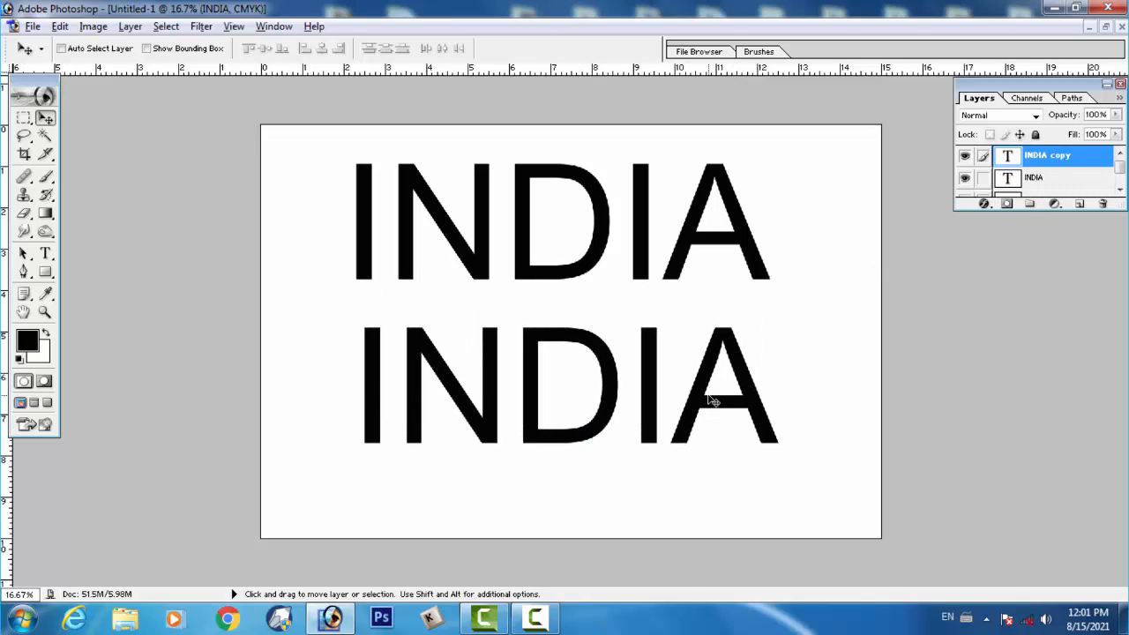
left_click_drag(715, 398, 697, 232)
Apply a red Color Overlay to the INDIA copy layer and shift it slightly up and left of the black text.
left_click(983, 204)
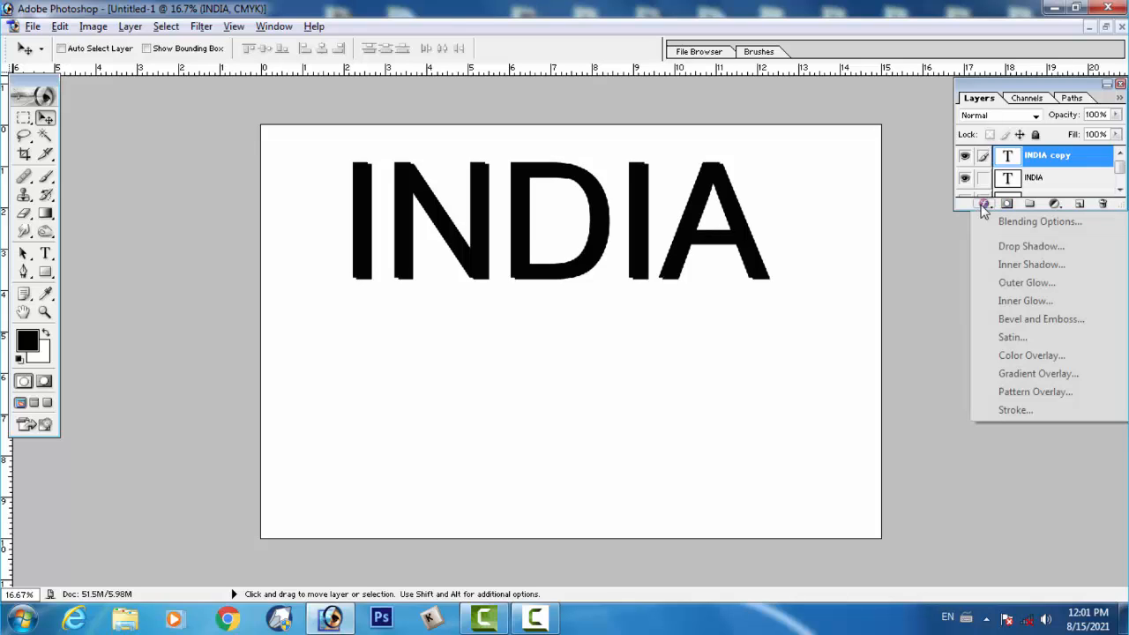
left_click(1026, 360)
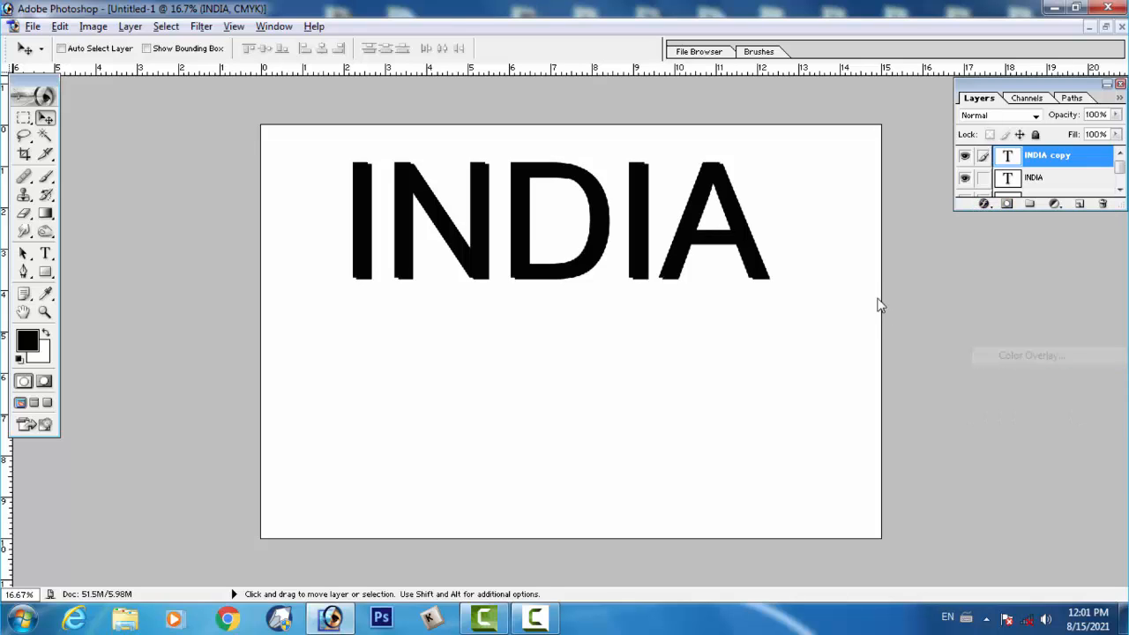
left_click(1113, 192)
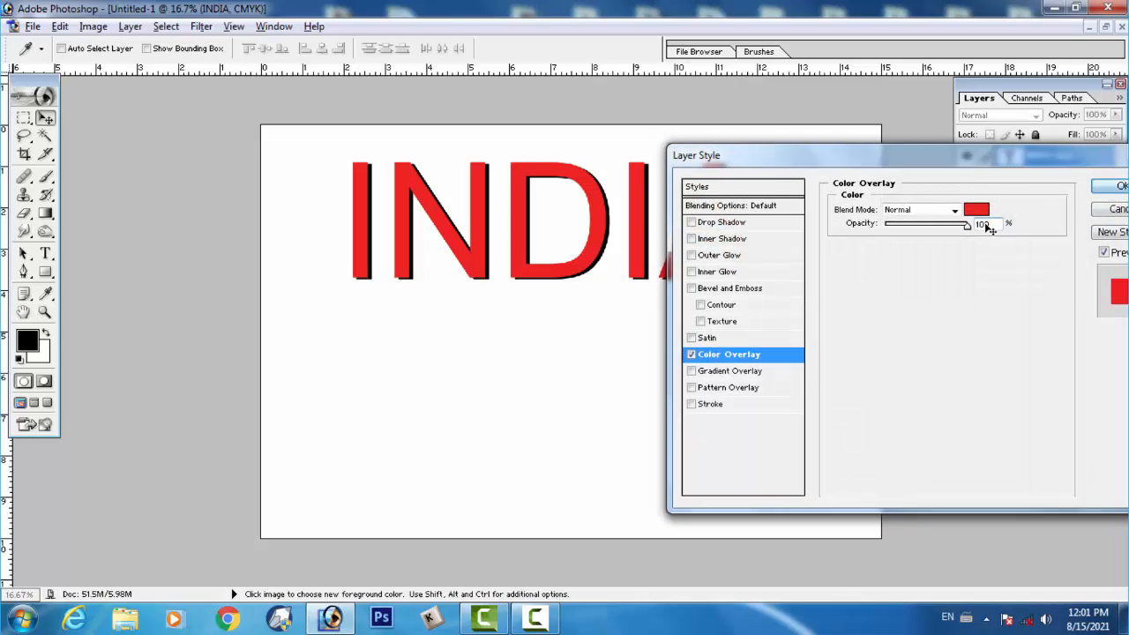
left_click_drag(642, 264, 642, 273)
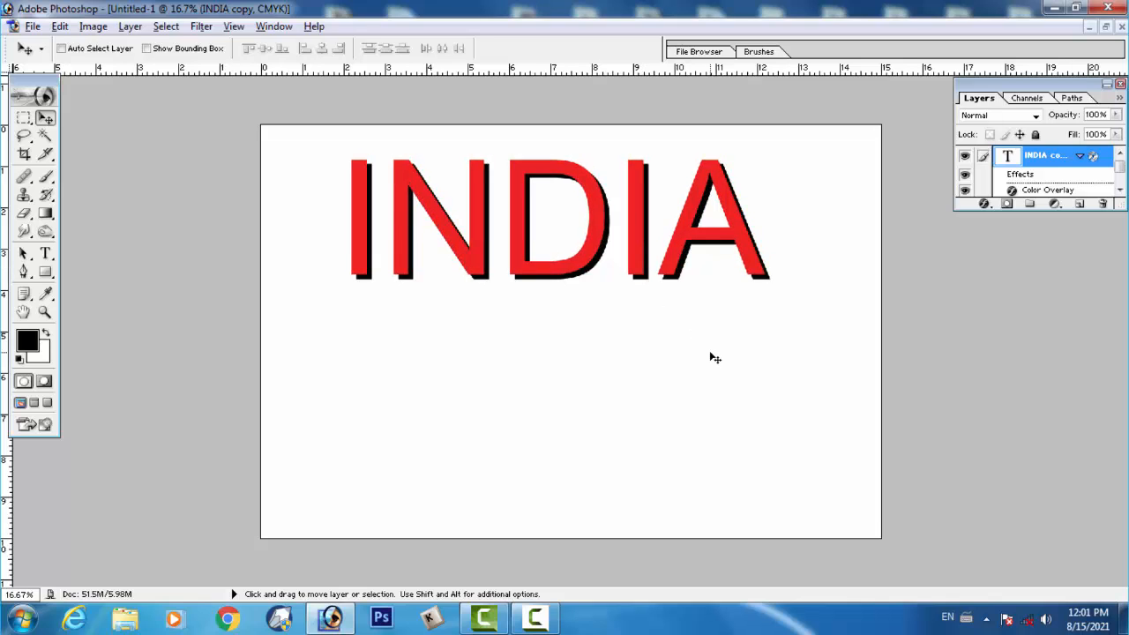